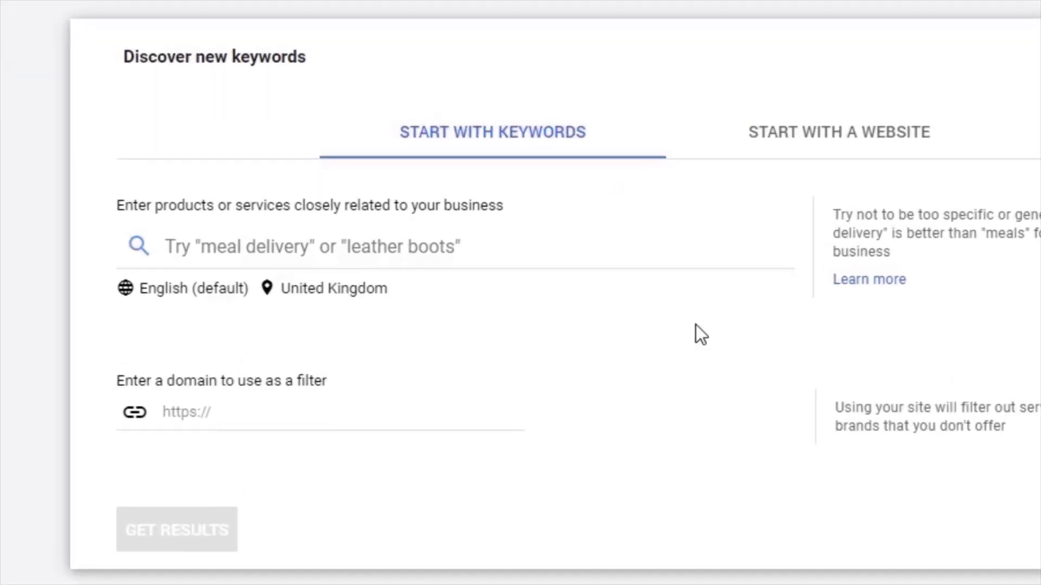
- Get keyword ideas for 'plumbing services' in the United Kingdom
click(434, 232)
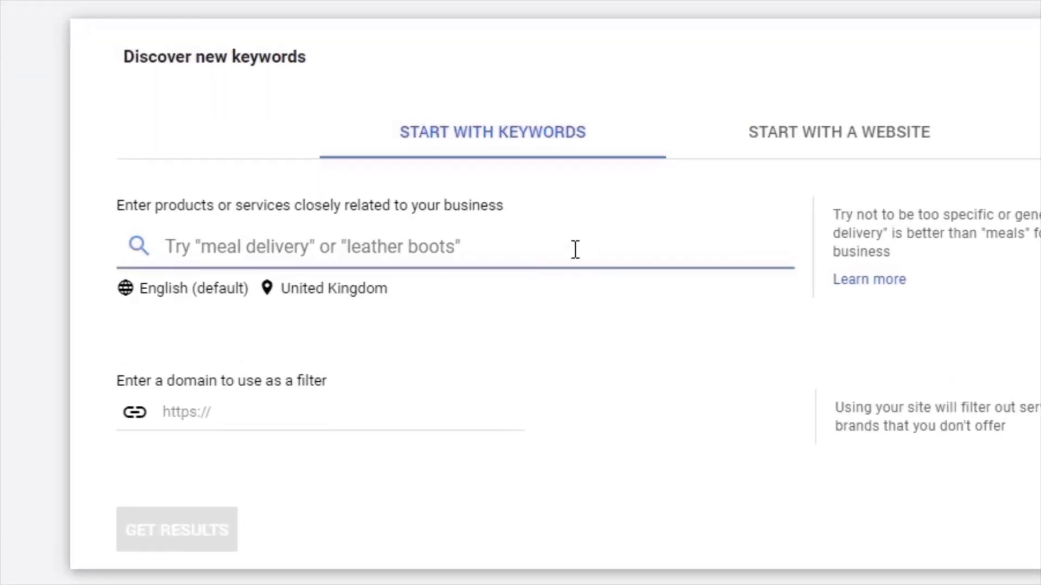
text(plumbing services)
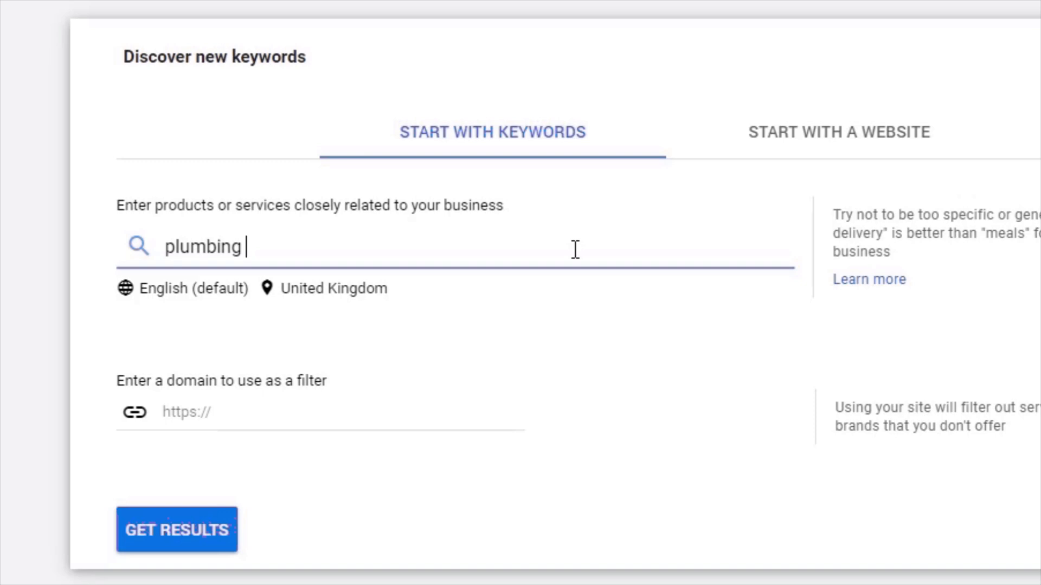
click(186, 534)
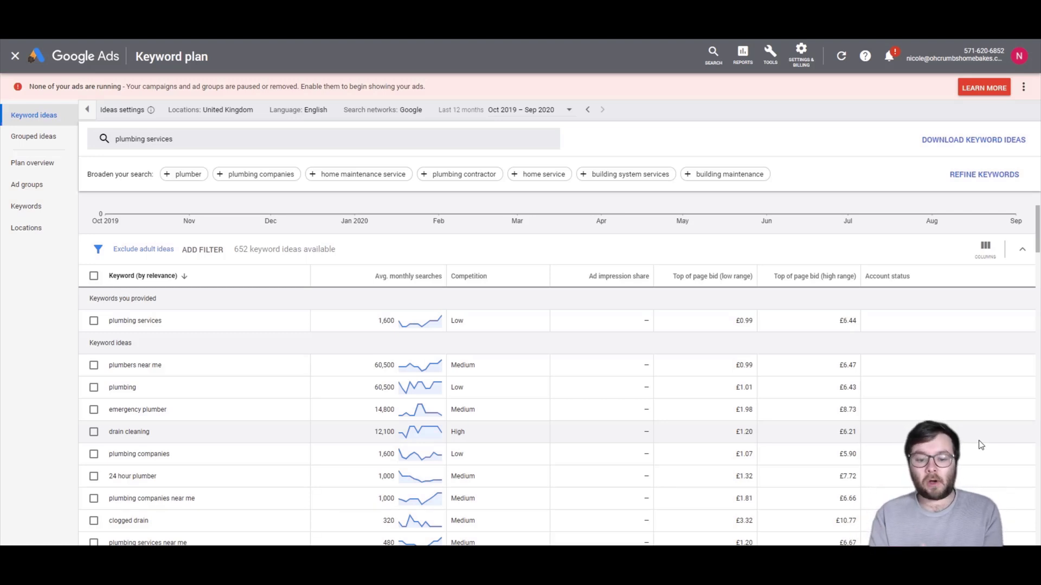
- Scroll through the 652 plumbing services keyword ideas
scroll(678, 379, down, 5)
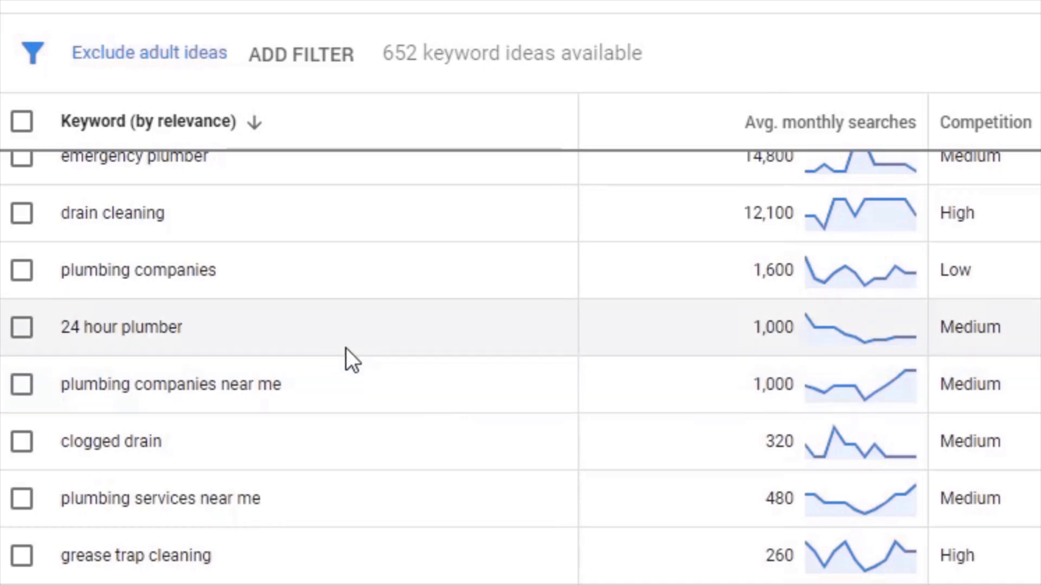
scroll(326, 366, down, 3)
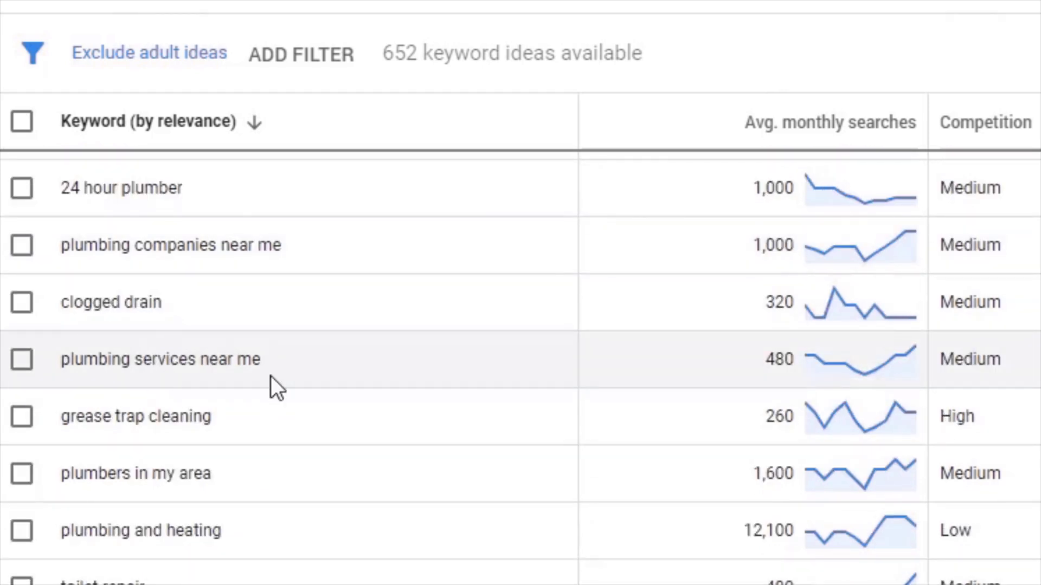
scroll(301, 389, down, 3)
scroll(301, 401, up, 3)
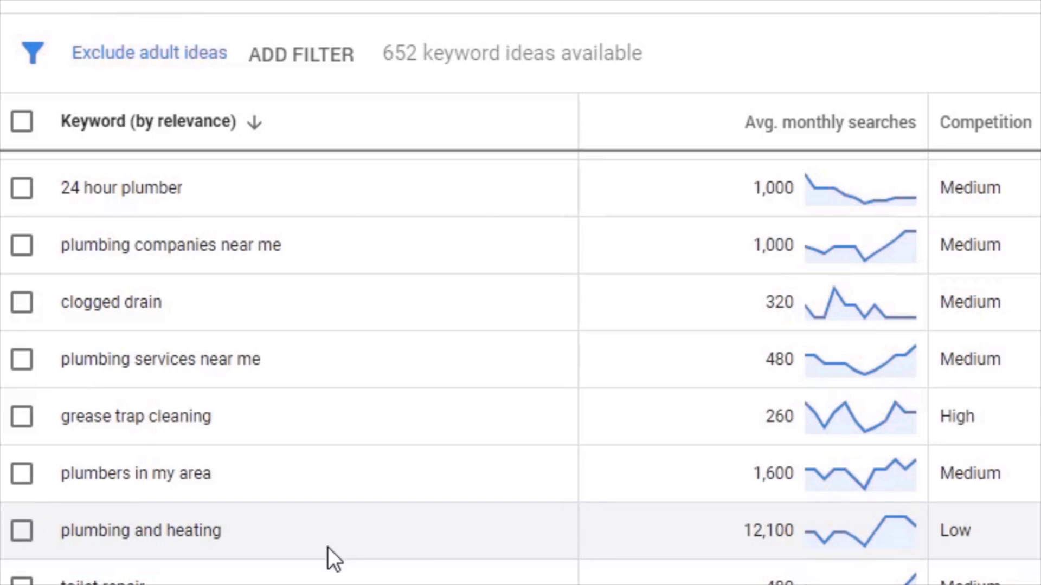
scroll(328, 547, down, 3)
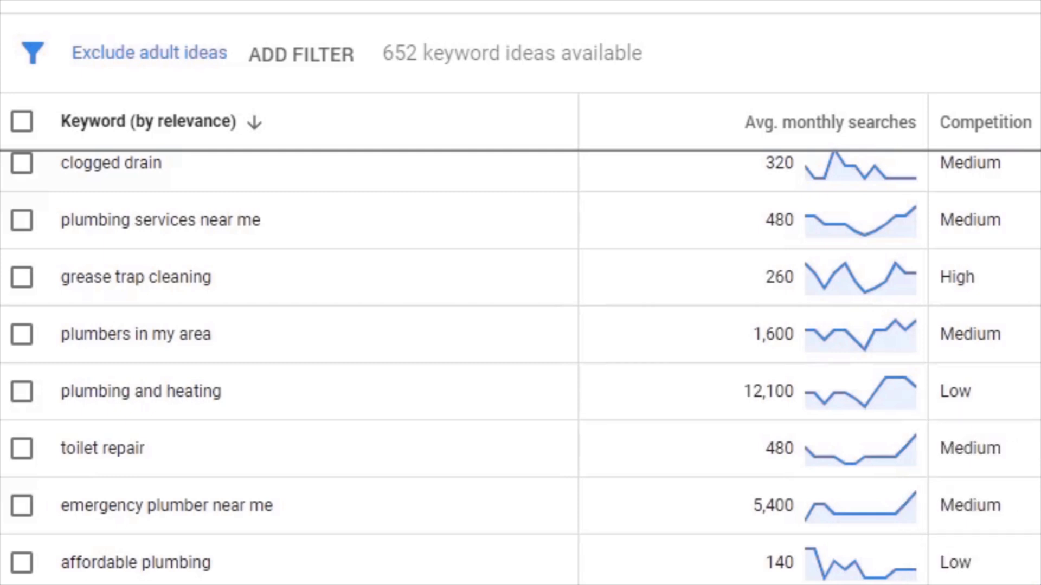
mouse_move(889, 507)
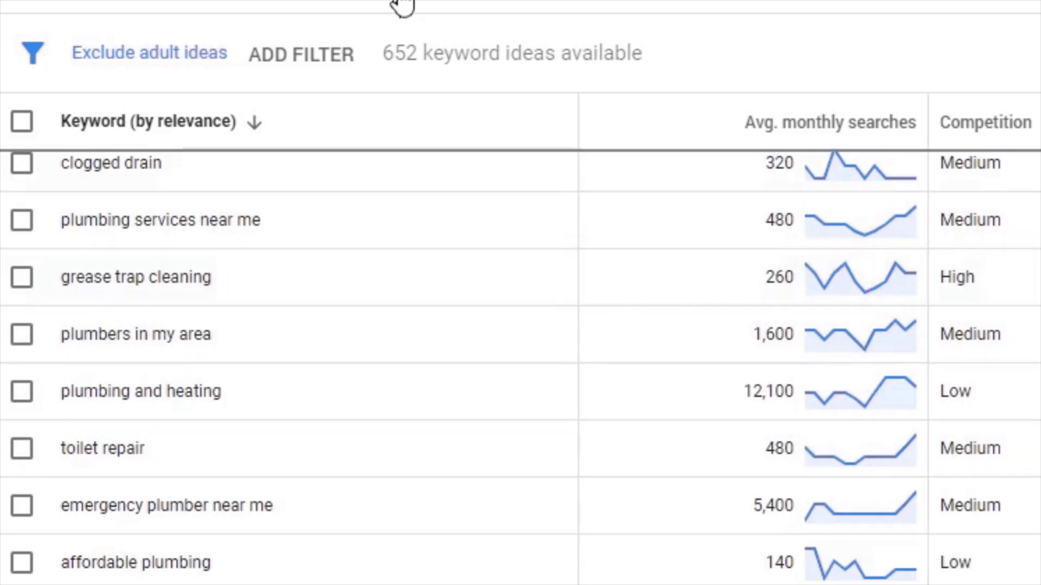
- Switch to the Start with a website search form and open a new browser tab
scroll(125, 390, down, 5)
scroll(124, 434, down, 5)
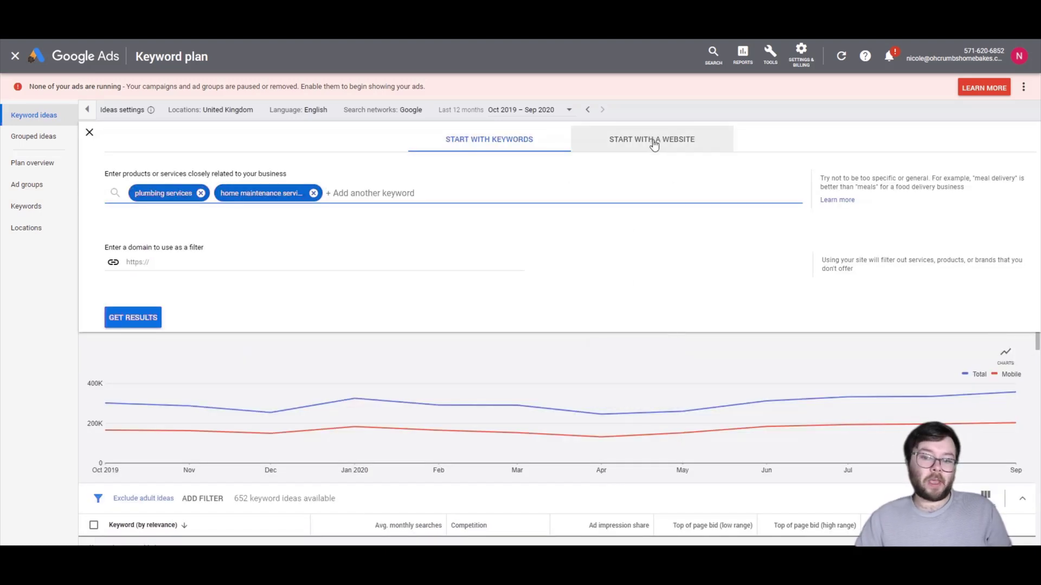
click(692, 146)
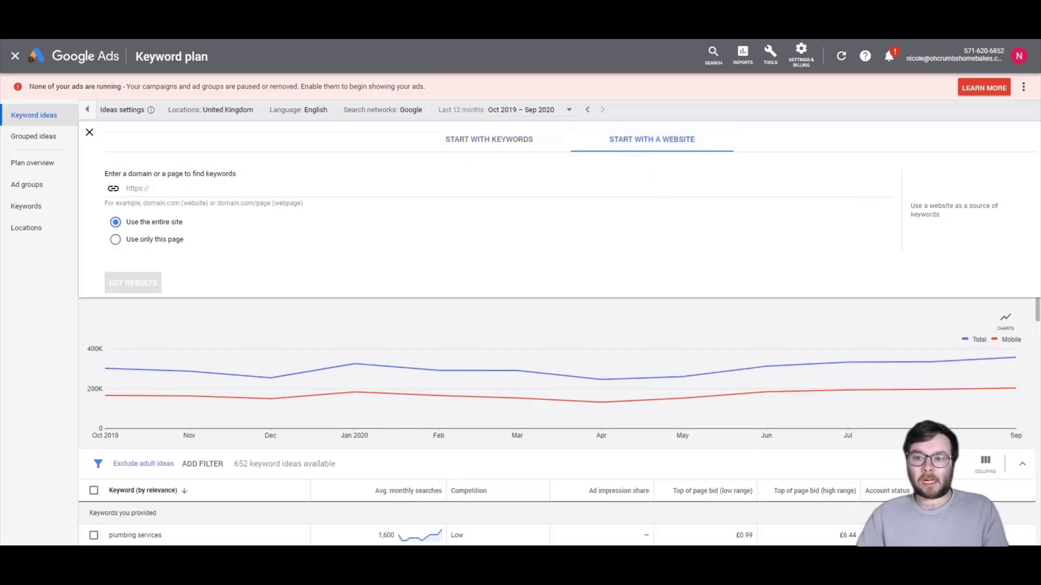
key(ctrl+t)
- Search Google for 'plumbing services' and open Homecure's London plumbing page
text(plumbin)
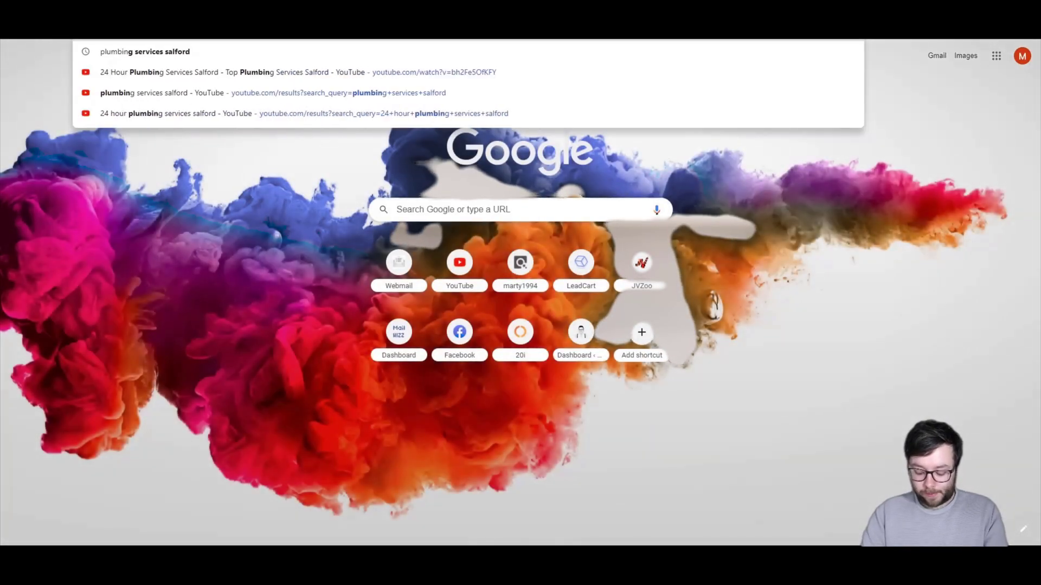
text(g services)
key(Return)
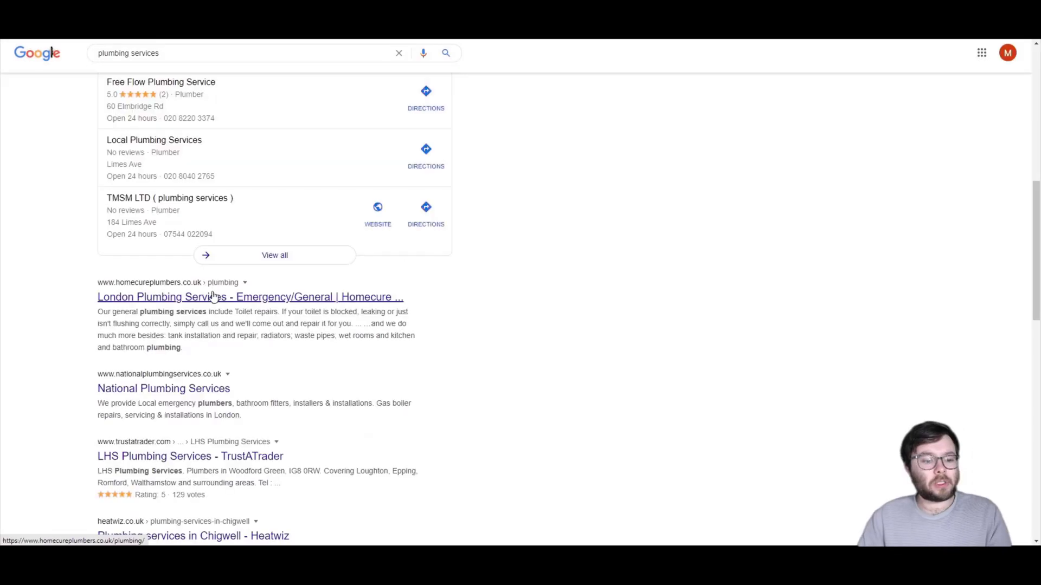
click(212, 296)
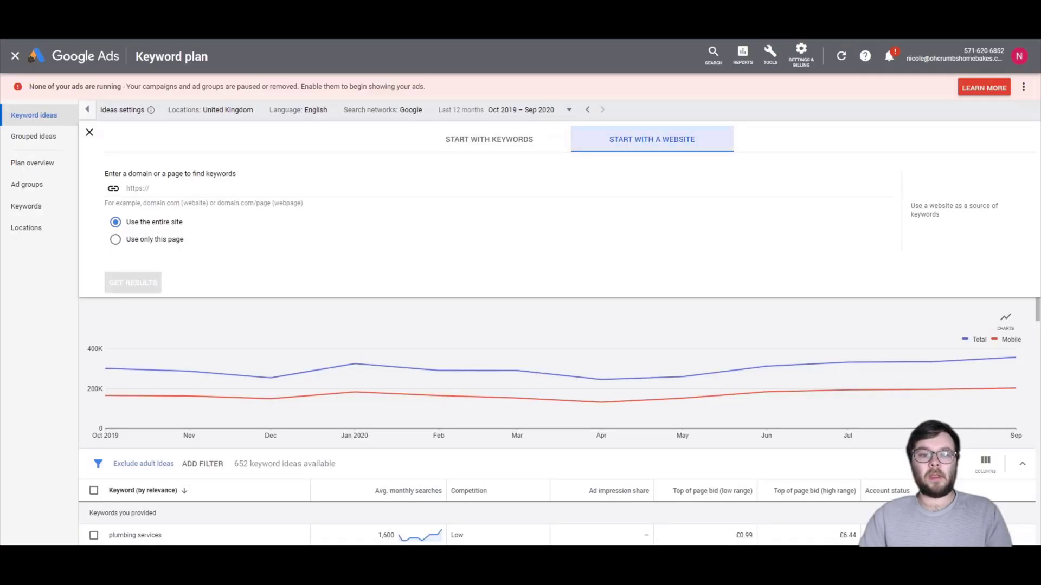
- Generate keyword ideas from only the pasted Homecure plumbing page URL
text(https://www.homecureplumbers.co.uk/plumbing/)
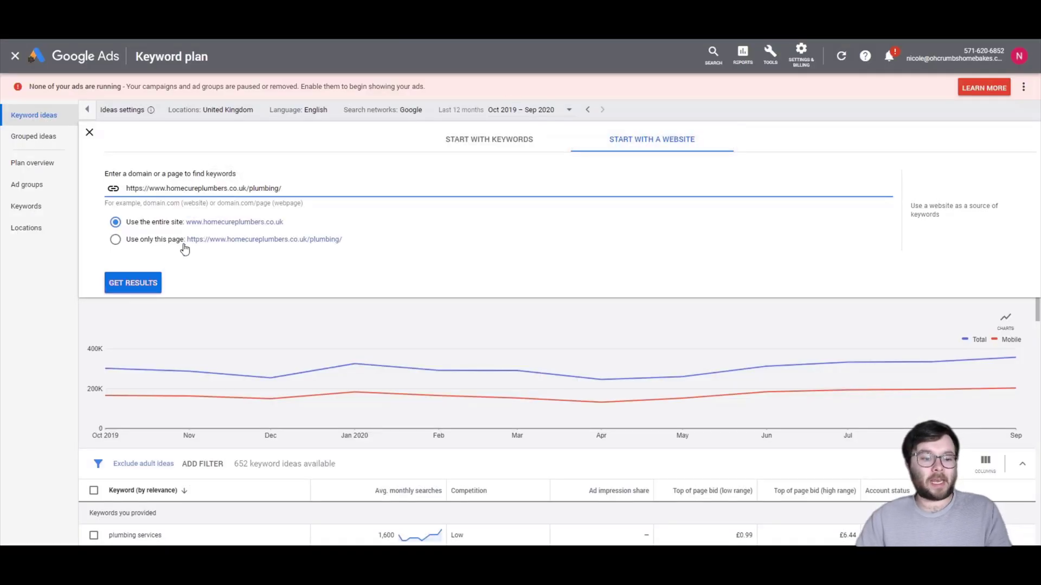
click(139, 248)
click(154, 281)
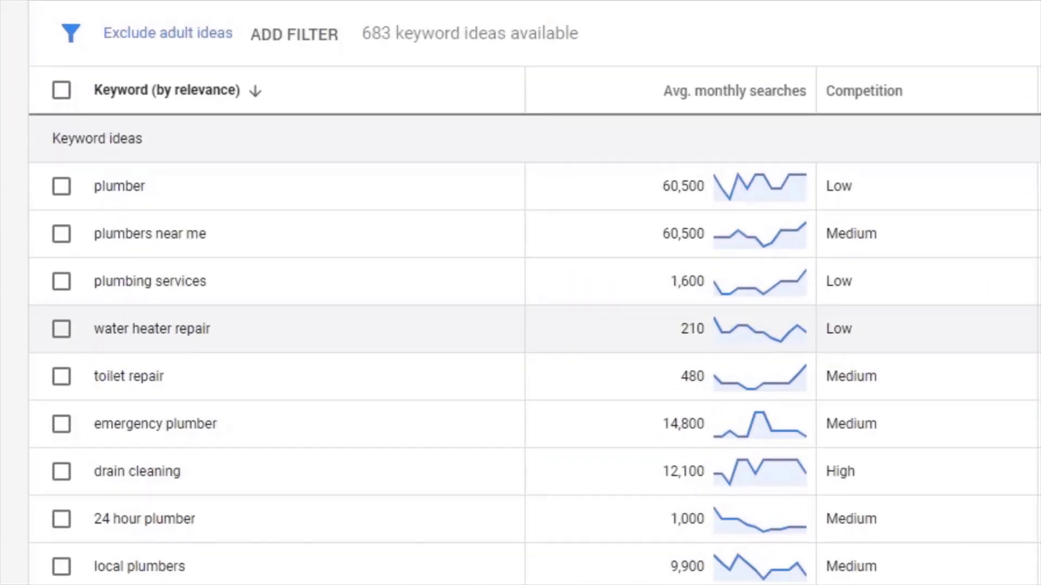
- Browse the 683 ideas and highlight emergency plumber's £1.98 low bid
scroll(520, 319, down, 2)
scroll(623, 384, down, 4)
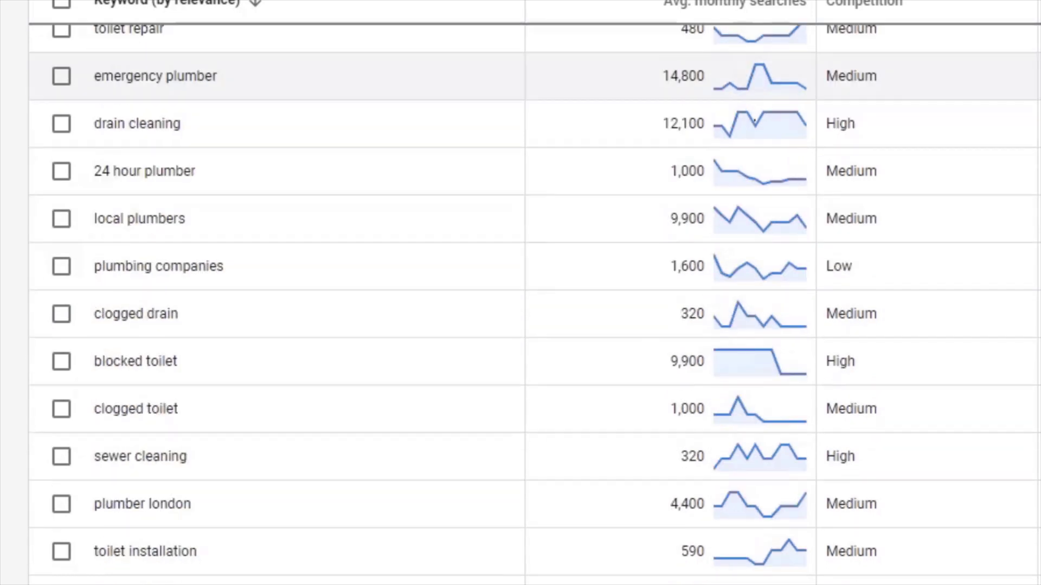
scroll(622, 384, down, 2)
scroll(587, 362, down, 4)
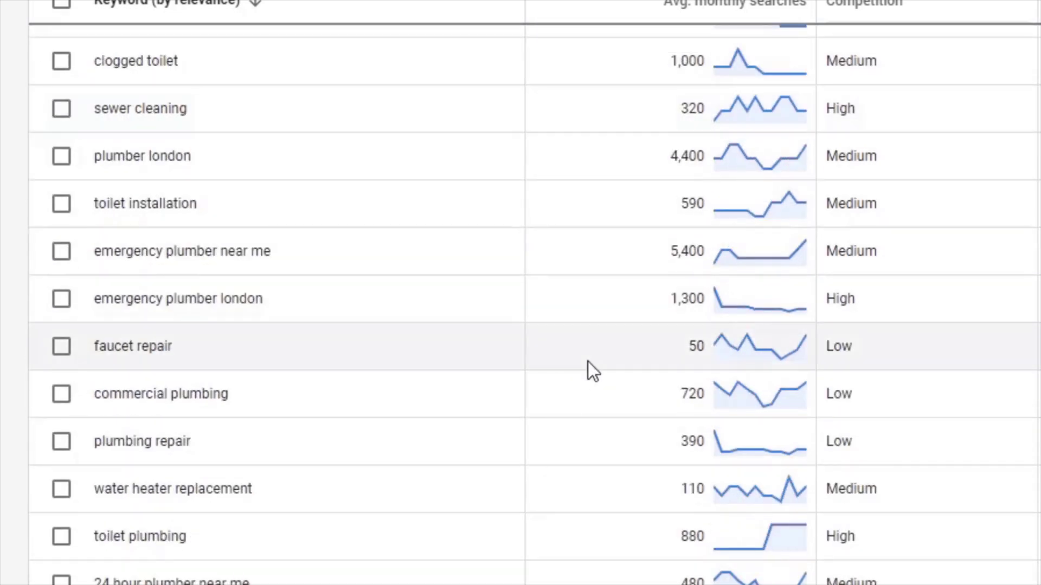
scroll(550, 456, up, 12)
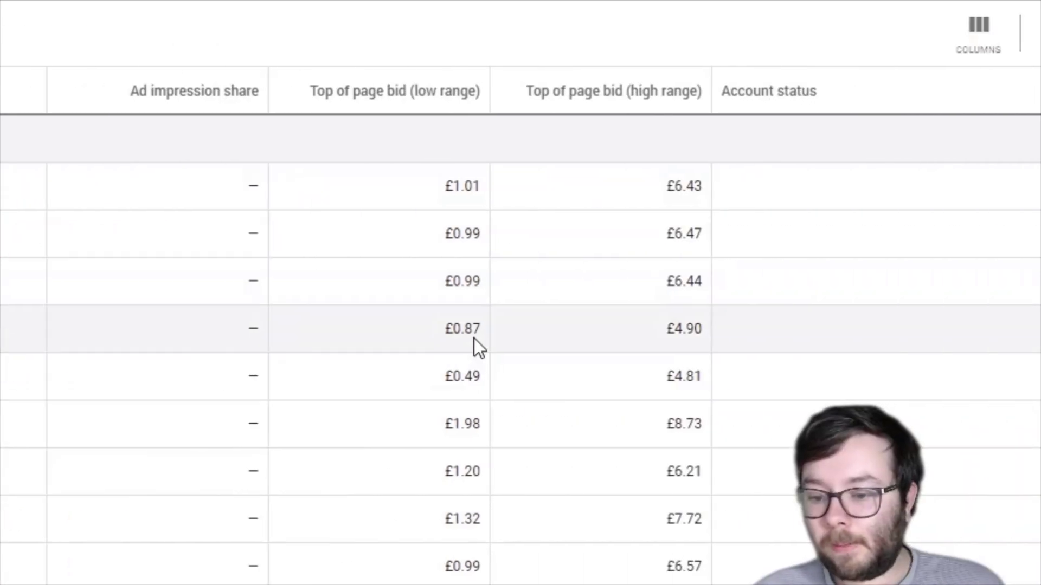
double_click(466, 423)
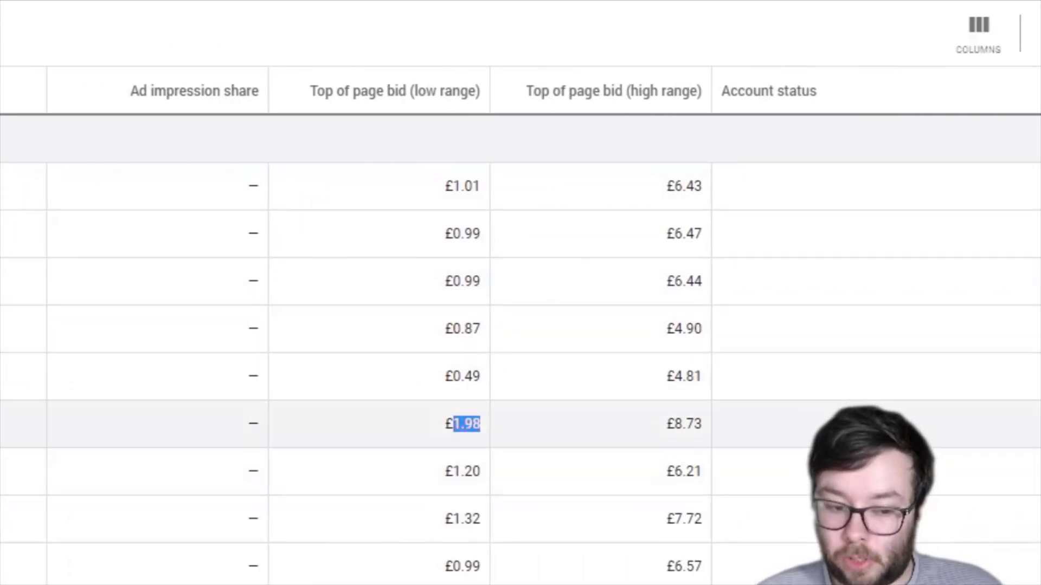
scroll(521, 325, down, 1)
scroll(520, 303, down, 10)
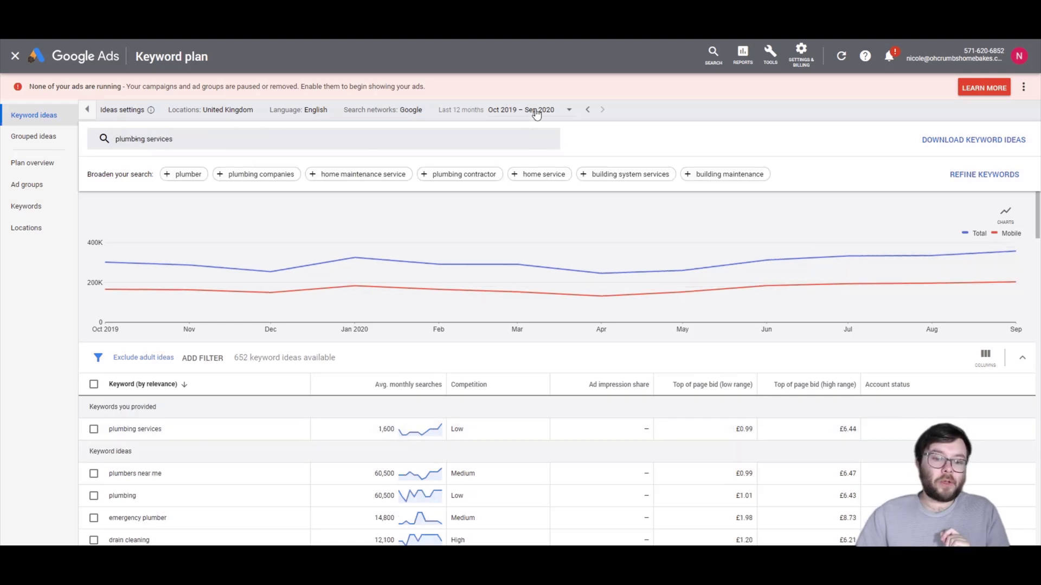
- Widen the date range to the last 24 months and dismiss the monthly searches card
click(536, 111)
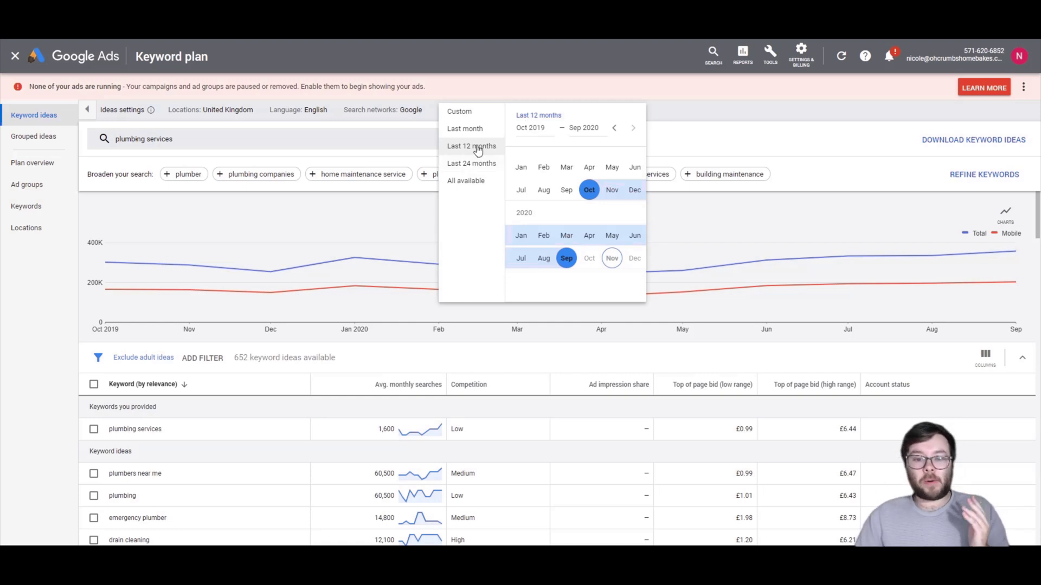
click(478, 164)
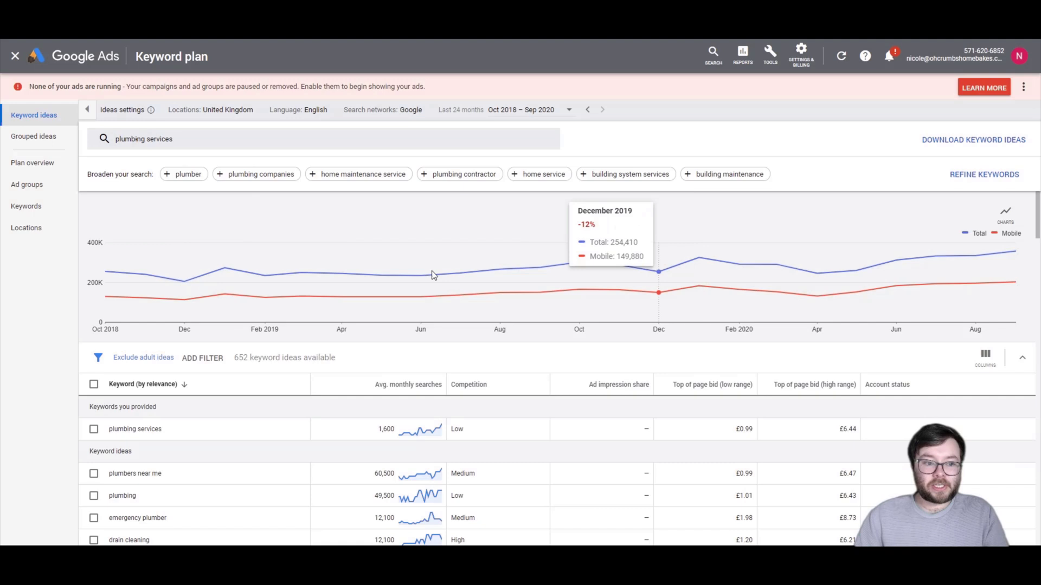
click(411, 431)
click(427, 429)
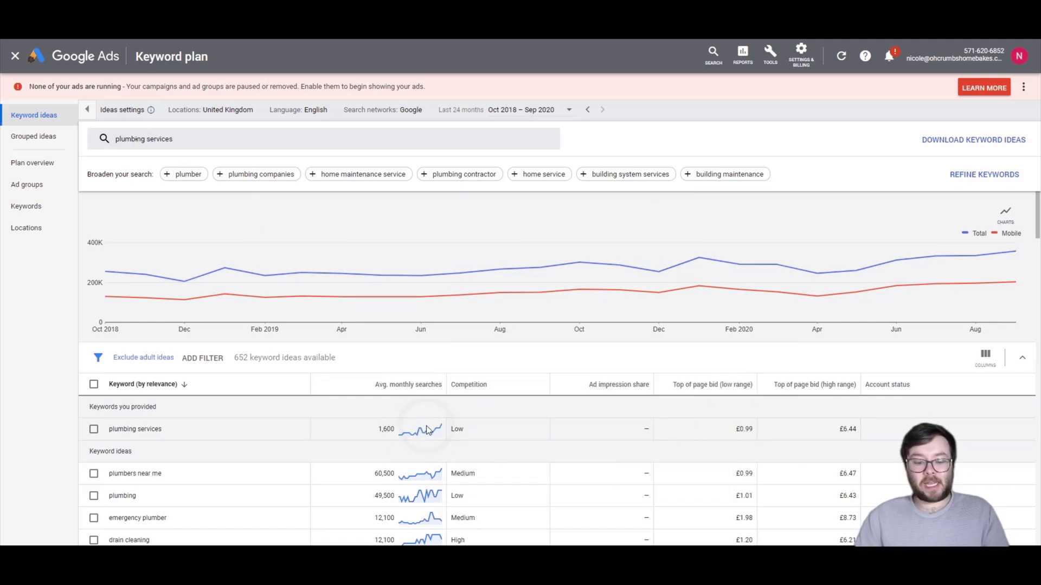
mouse_move(430, 435)
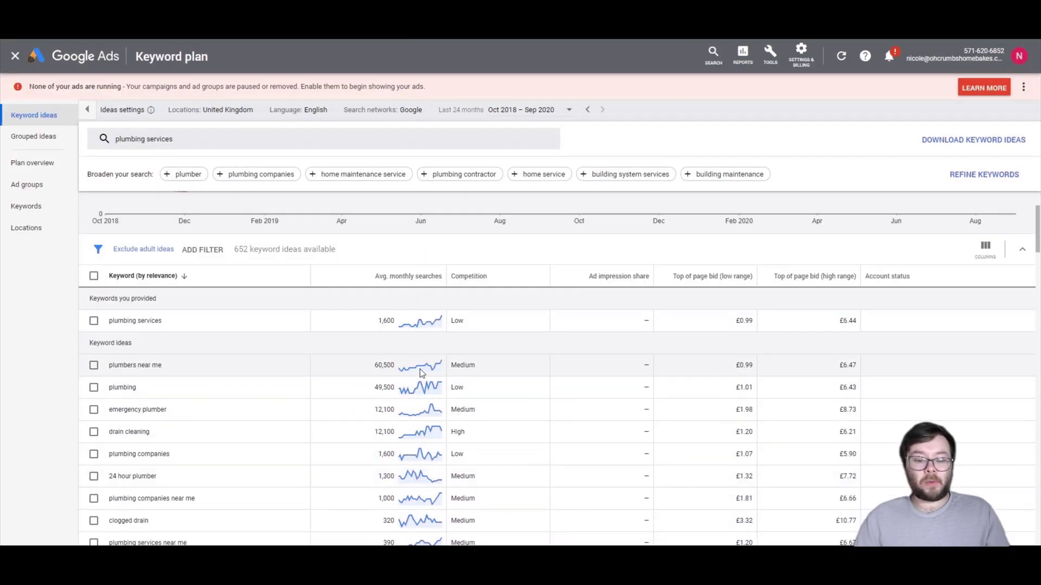
mouse_move(422, 373)
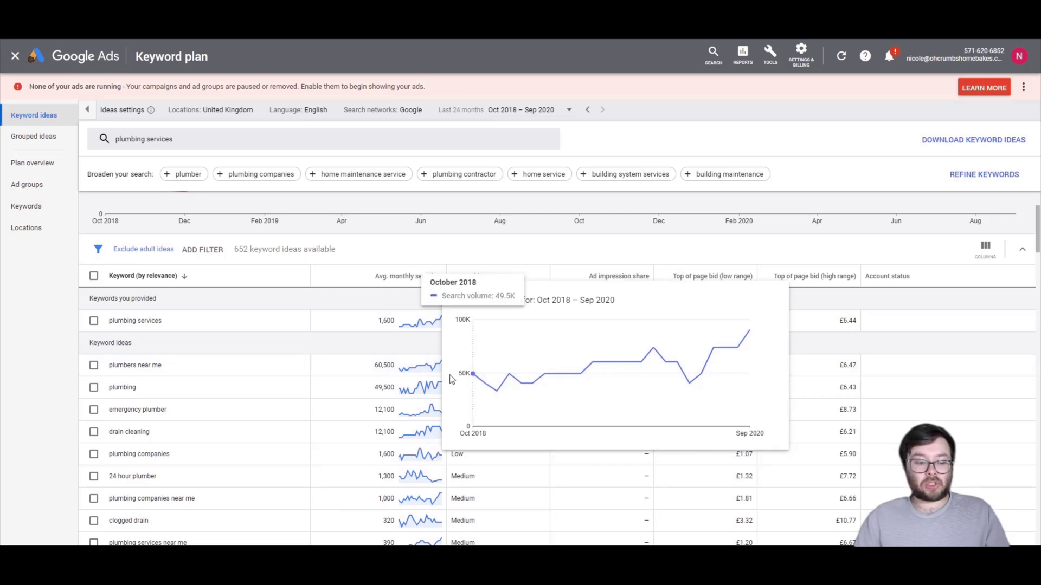
mouse_move(406, 390)
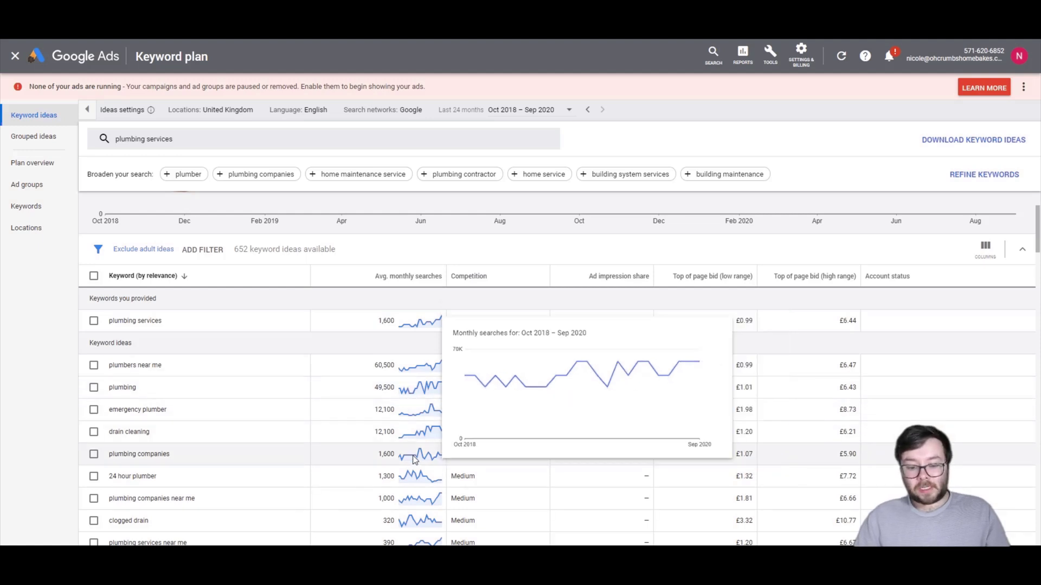
scroll(428, 434, down, 2)
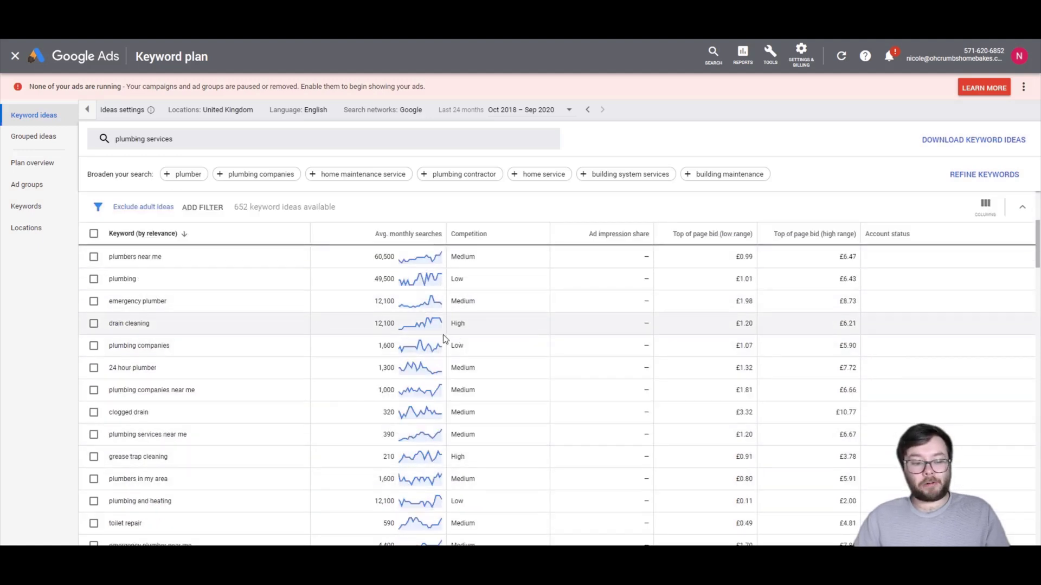
scroll(443, 429, down, 2)
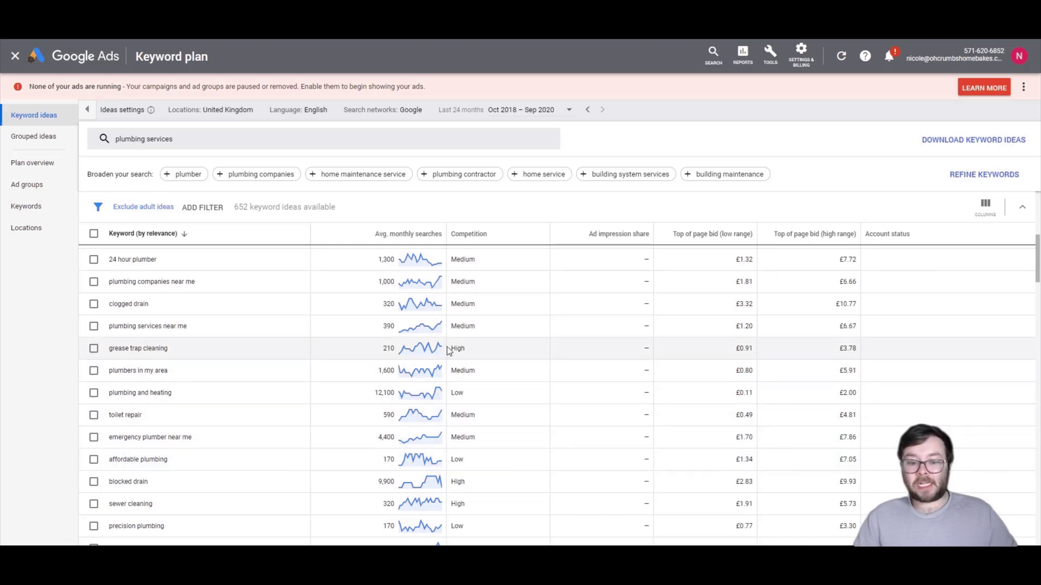
scroll(860, 328, up, 5)
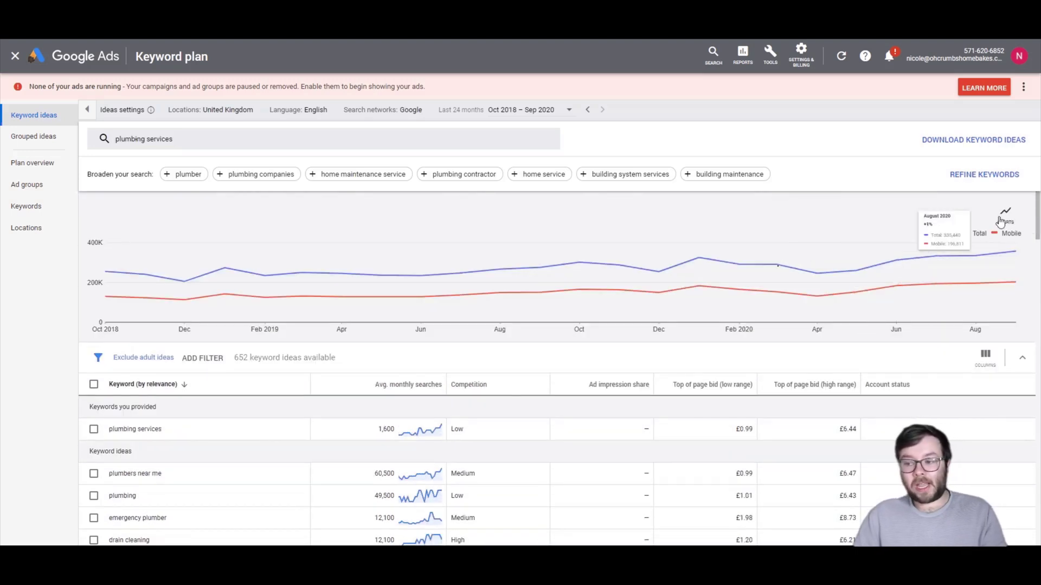
- Break the search chart down by location and highlight England
click(1003, 220)
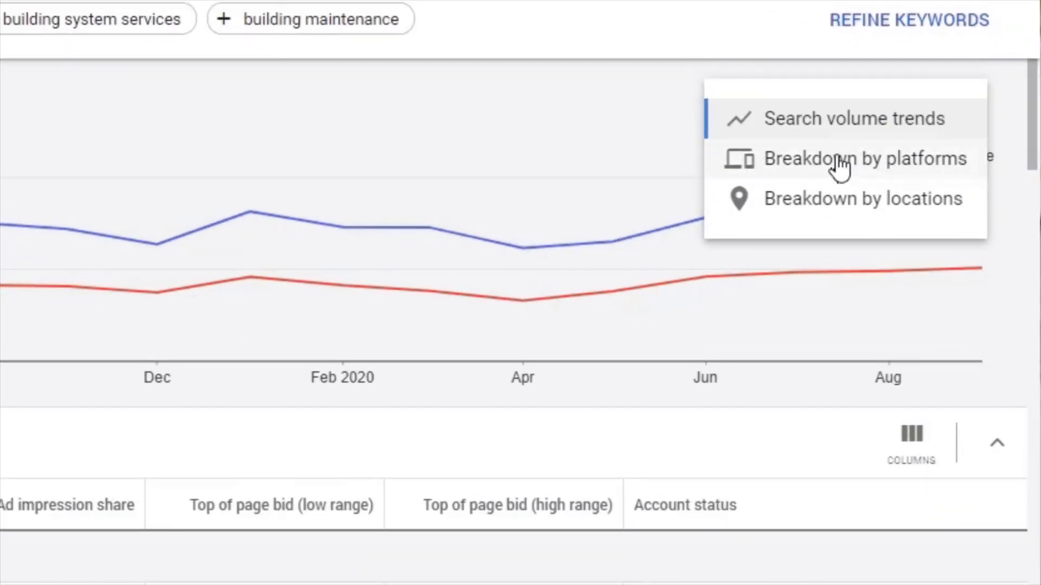
click(840, 198)
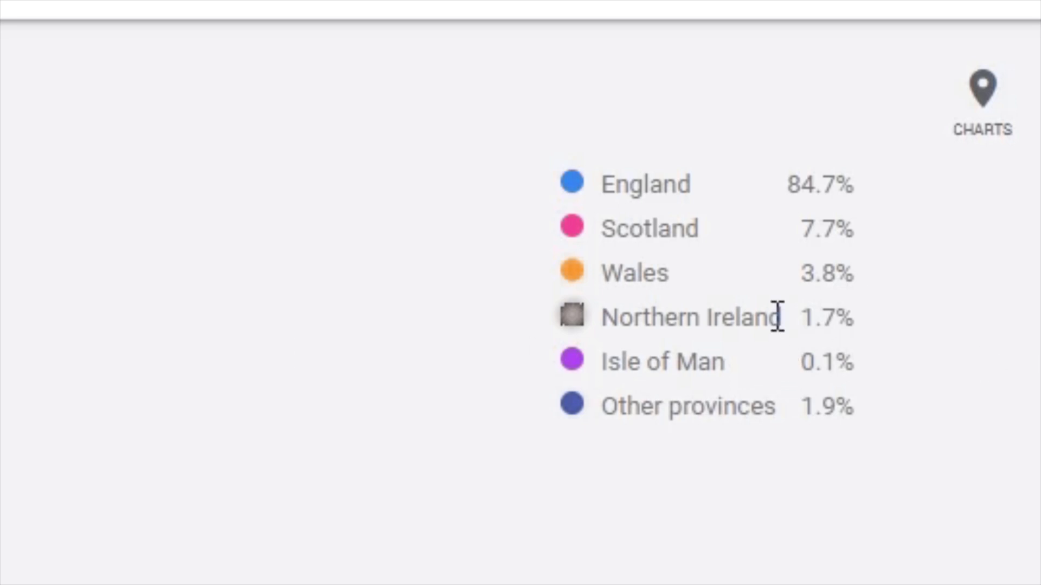
double_click(671, 187)
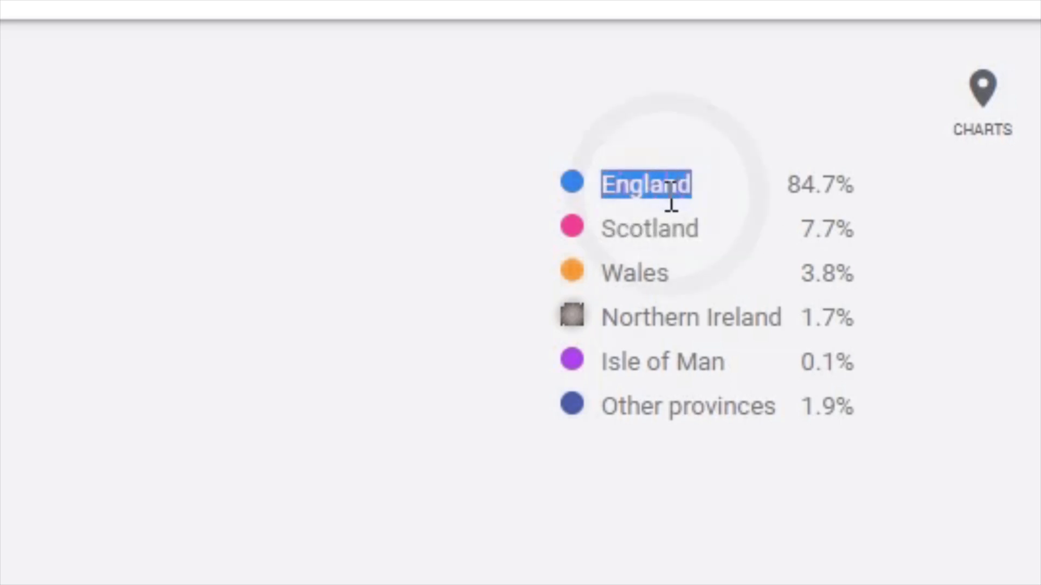
- Switch the chart to a platform breakdown and highlight Desktop's 36.0% share
click(983, 103)
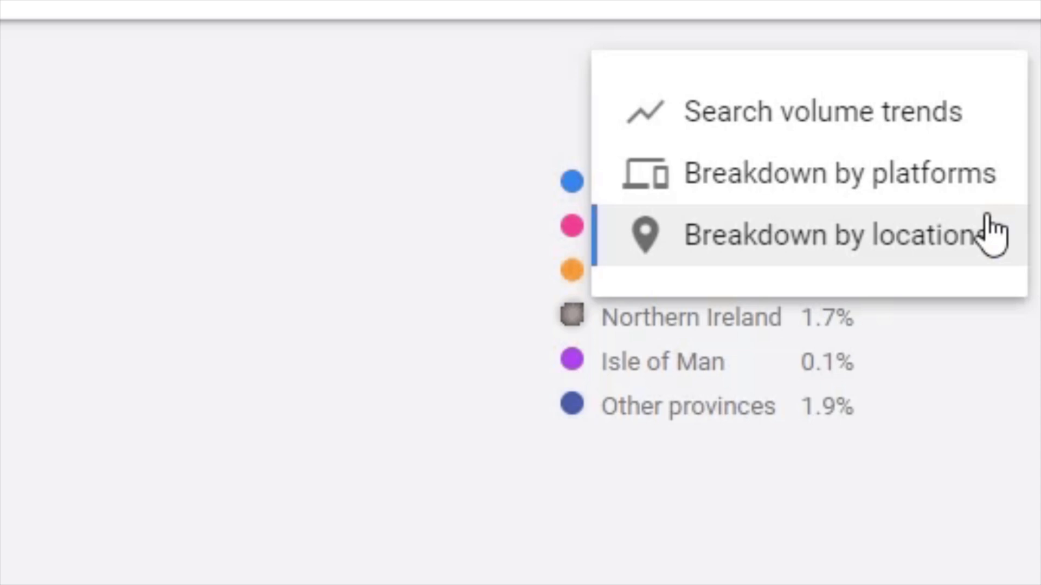
click(966, 170)
click(710, 203)
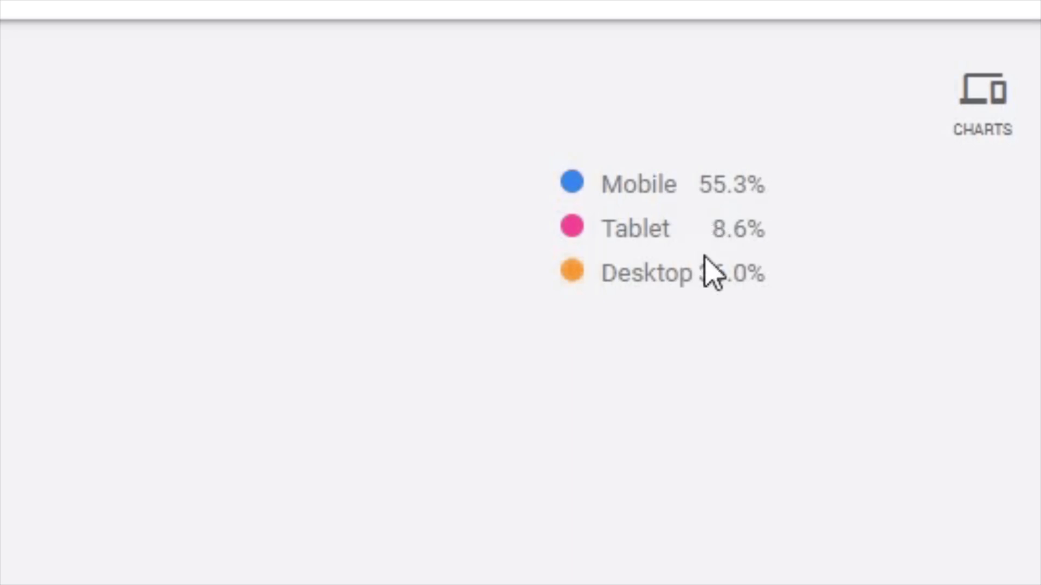
double_click(718, 279)
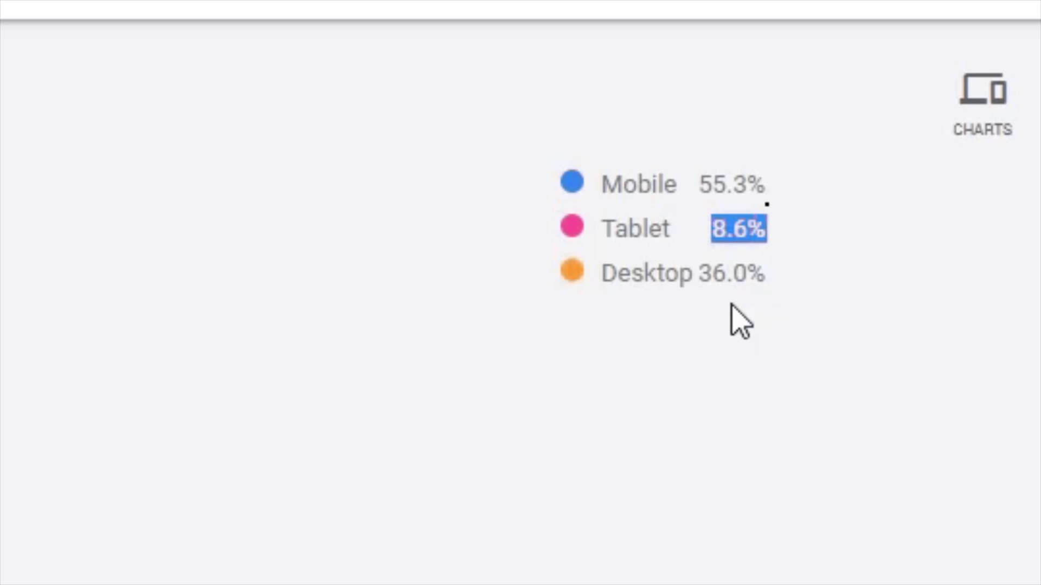
click(737, 187)
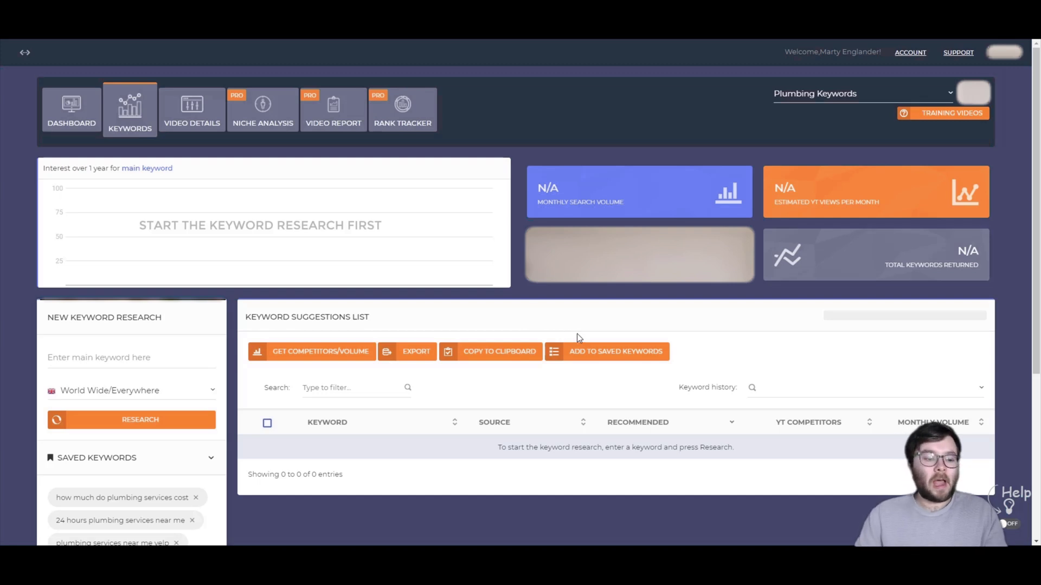
- Enter 'plumbing services' as Vidly's main keyword with English/United Kingdom as location
scroll(585, 328, down, 4)
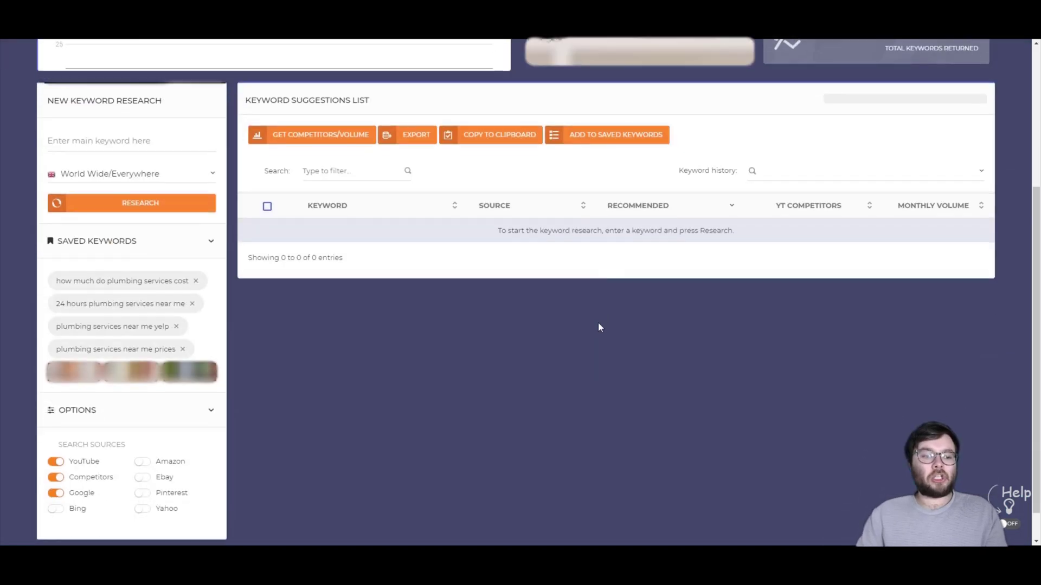
click(130, 130)
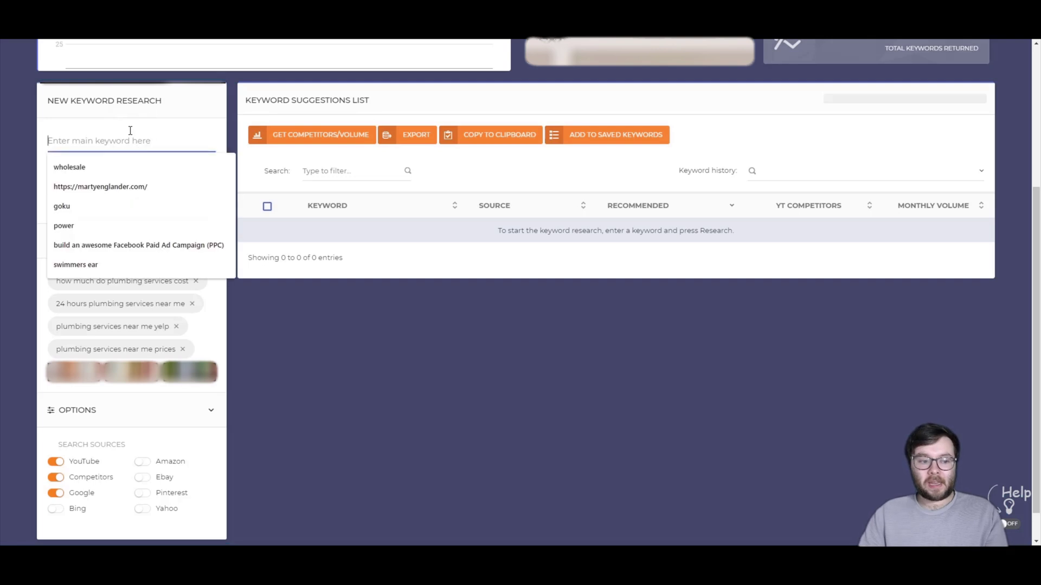
click(130, 130)
text(pl)
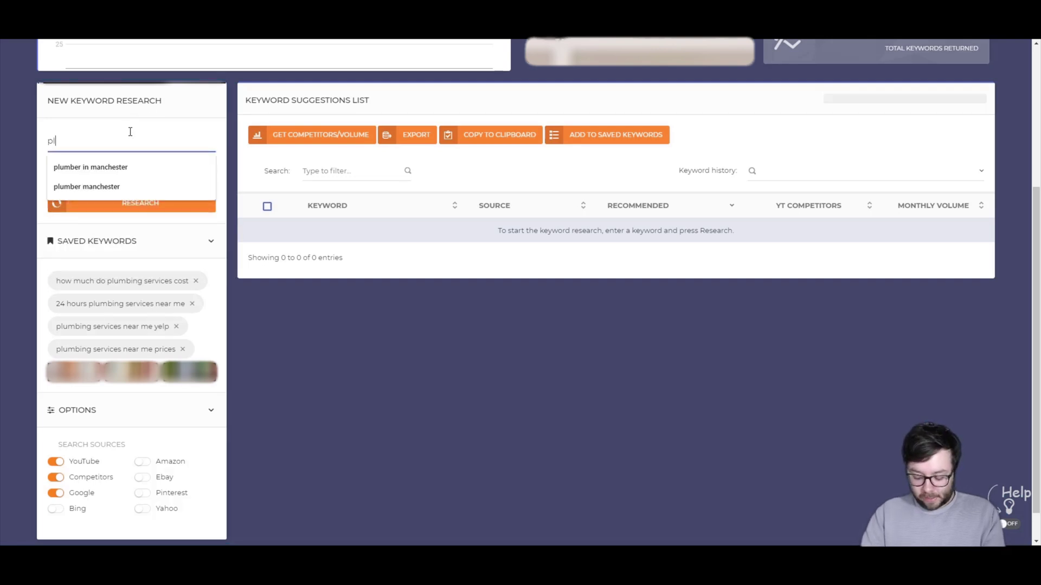
text(umbing services)
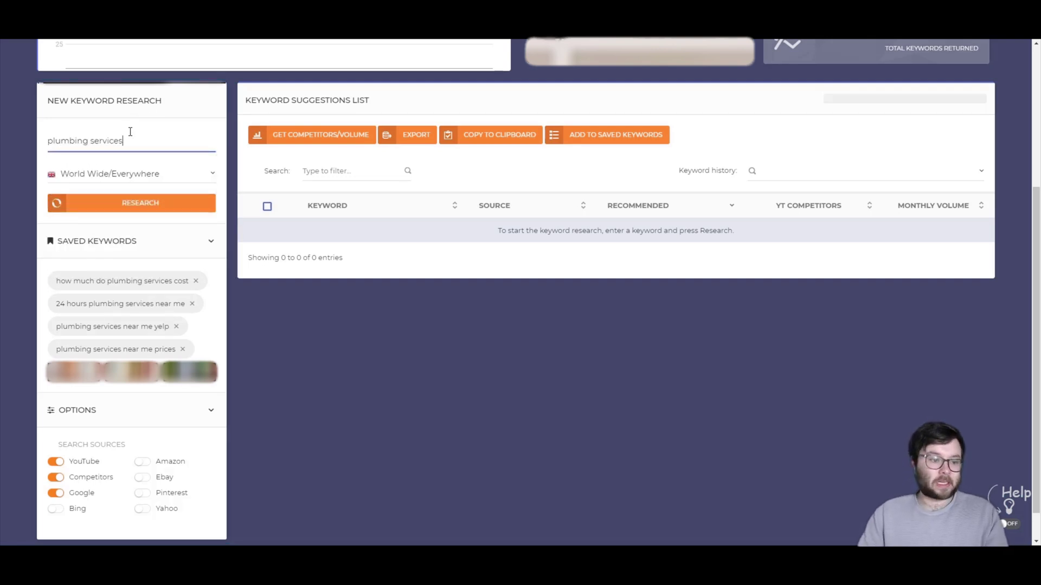
click(127, 179)
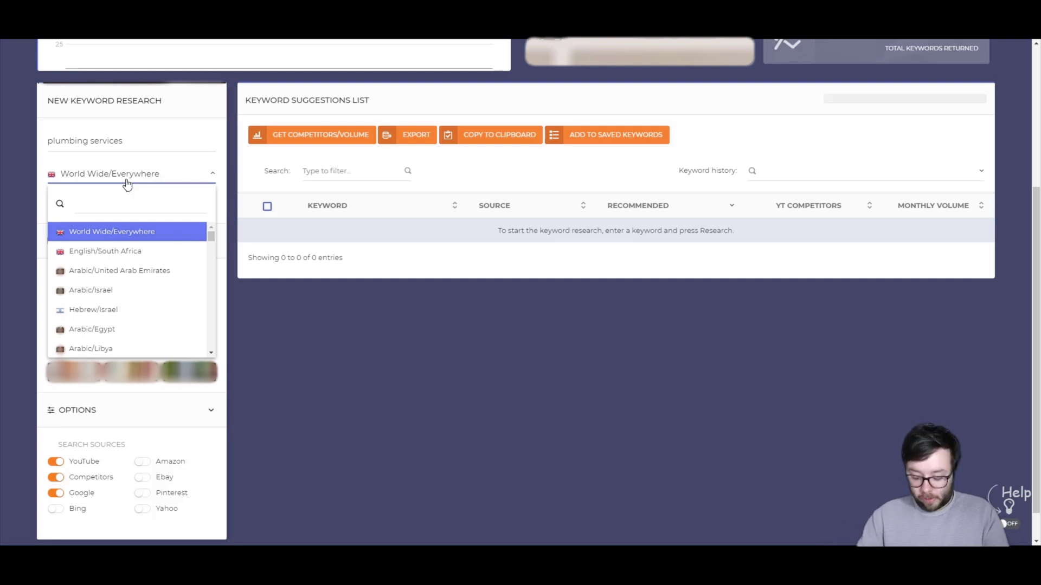
text(united)
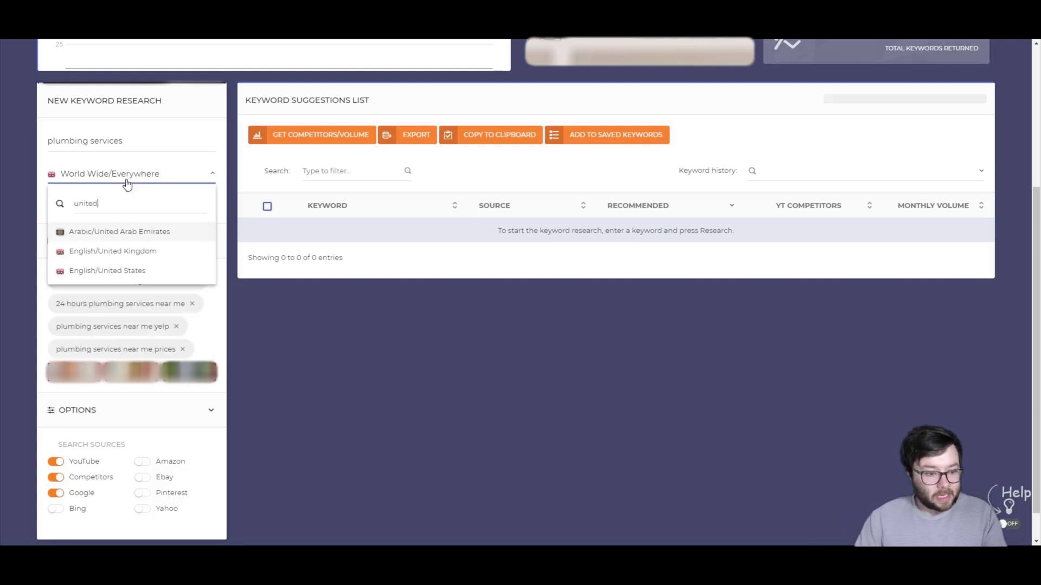
click(112, 251)
scroll(197, 435, down, 1)
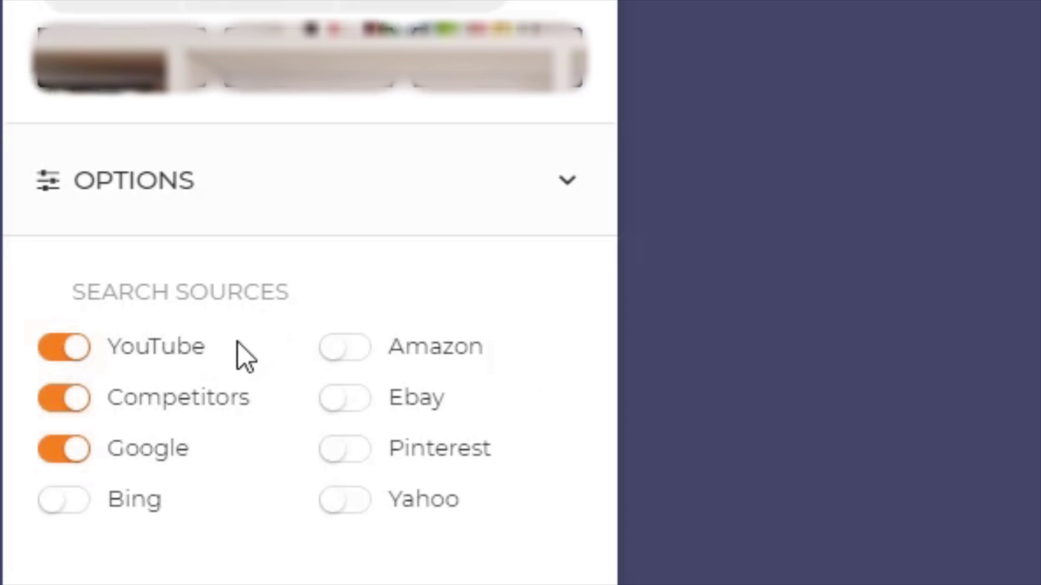
mouse_move(177, 418)
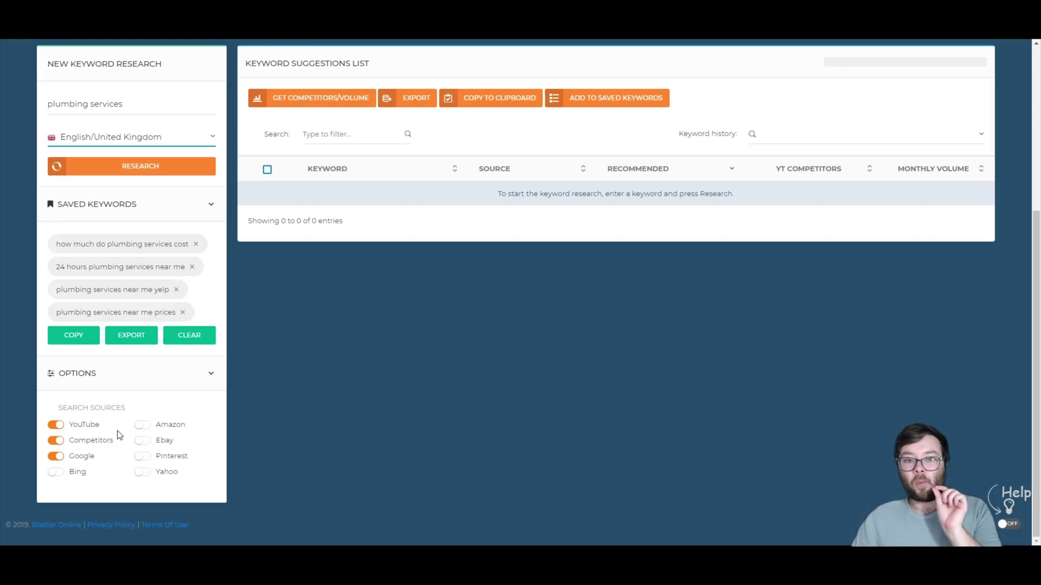
scroll(123, 432, up, 2)
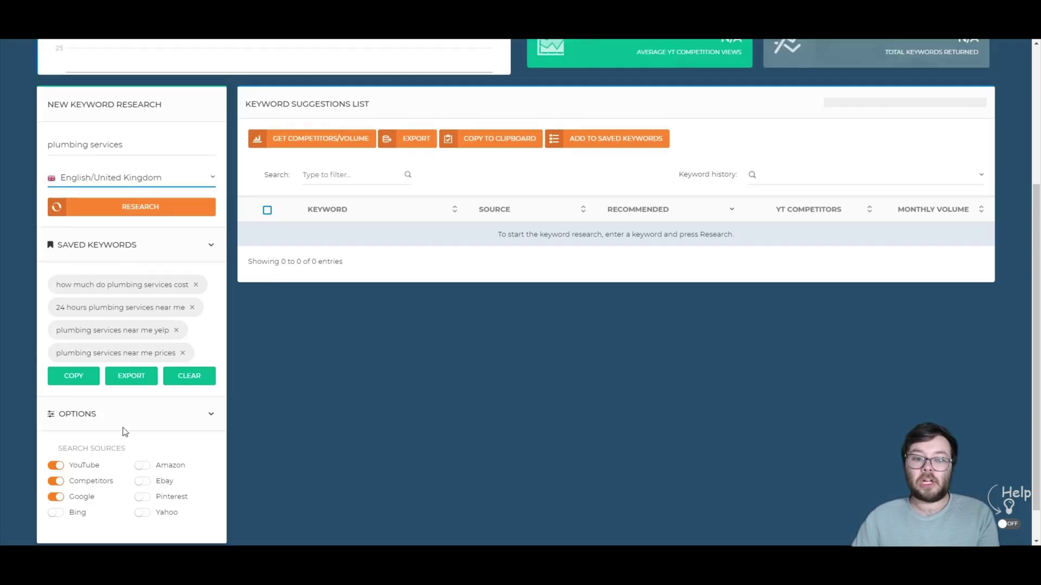
- Run the plumbing services research and tick 'handyman plumbing services near me' in the suggestions
click(105, 282)
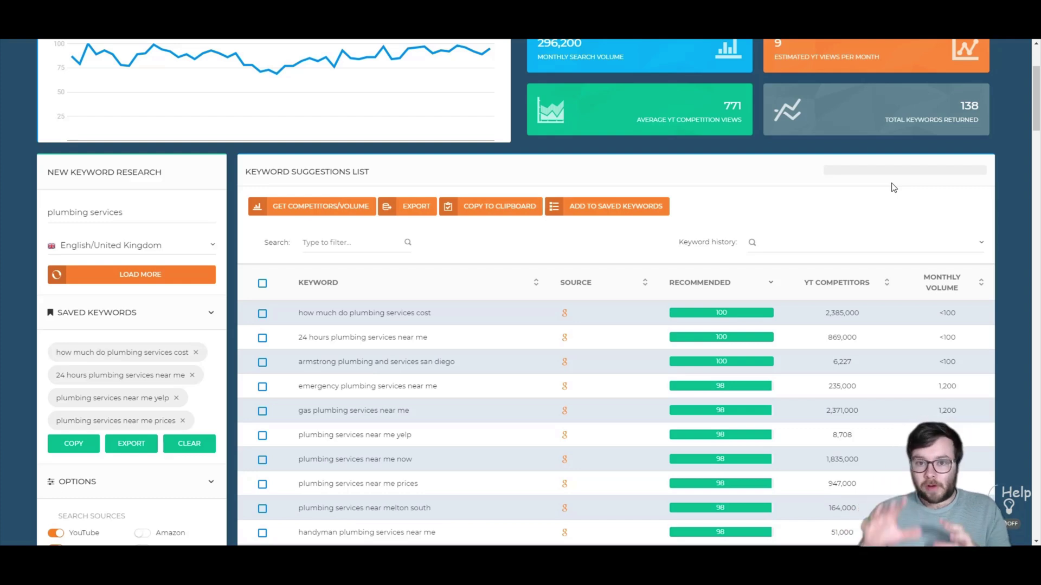
scroll(821, 354, down, 4)
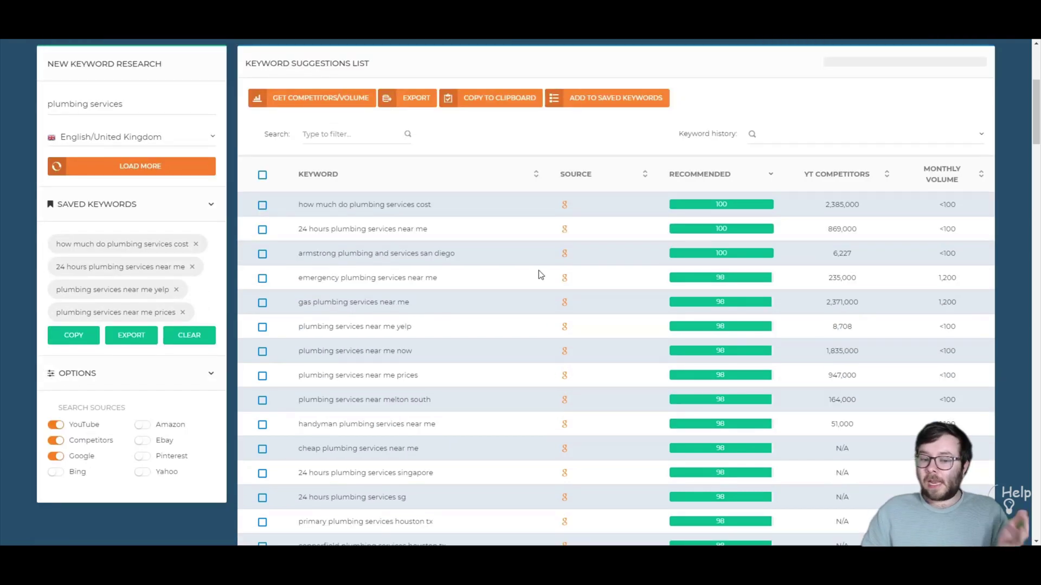
scroll(547, 274, up, 1)
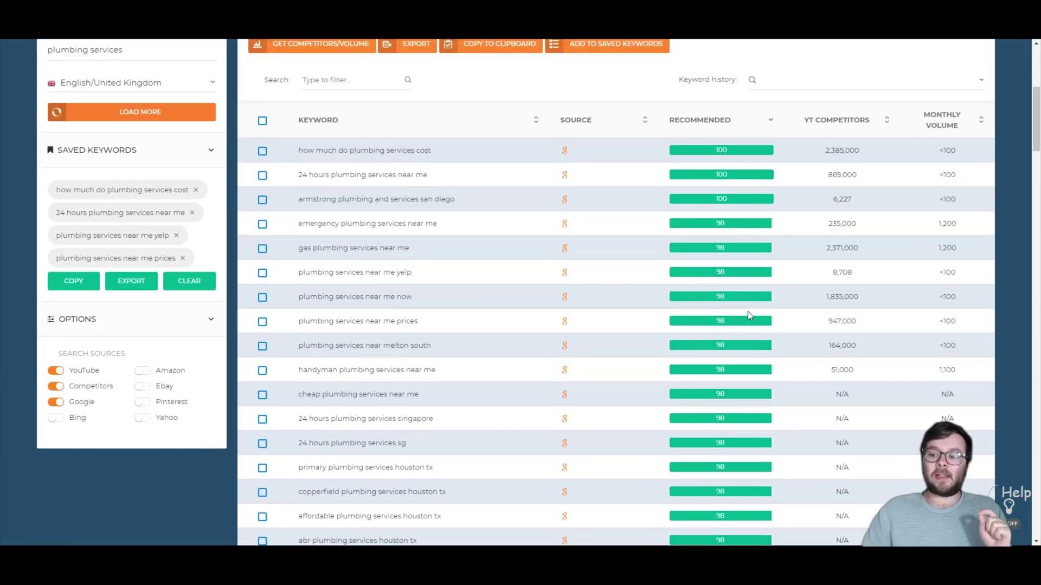
scroll(867, 255, down, 2)
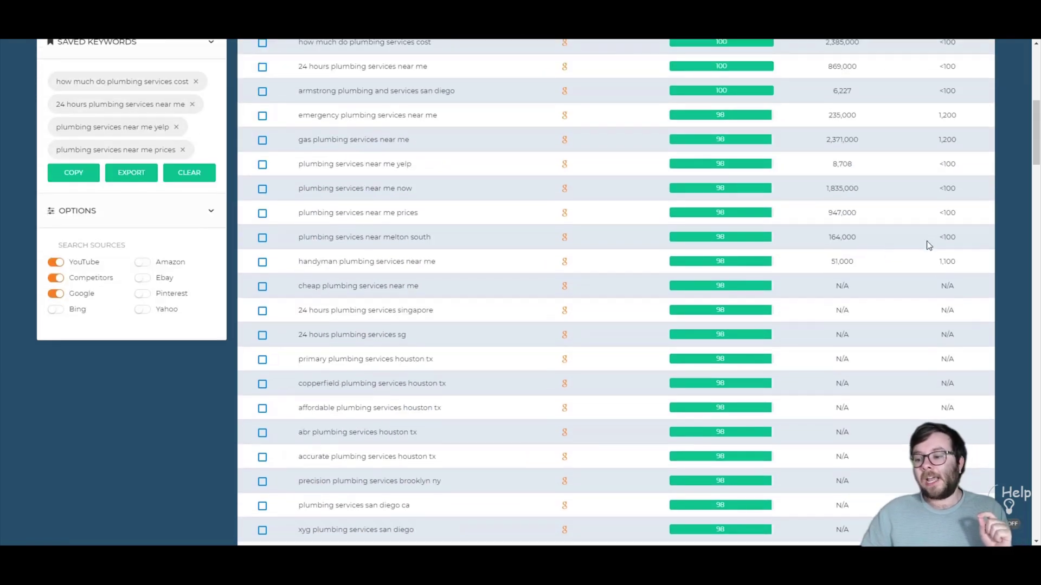
double_click(948, 263)
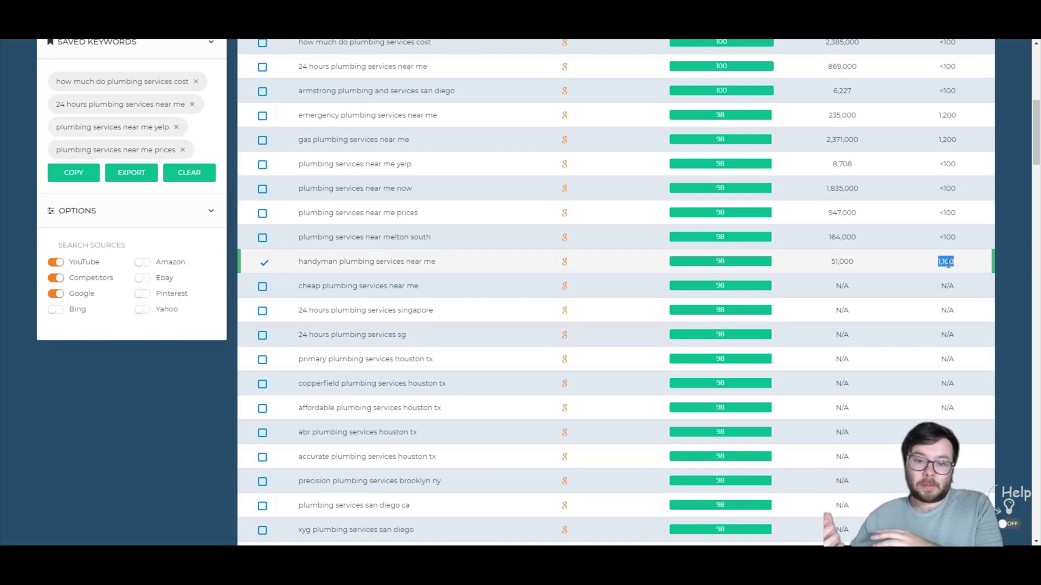
scroll(755, 324, up, 4)
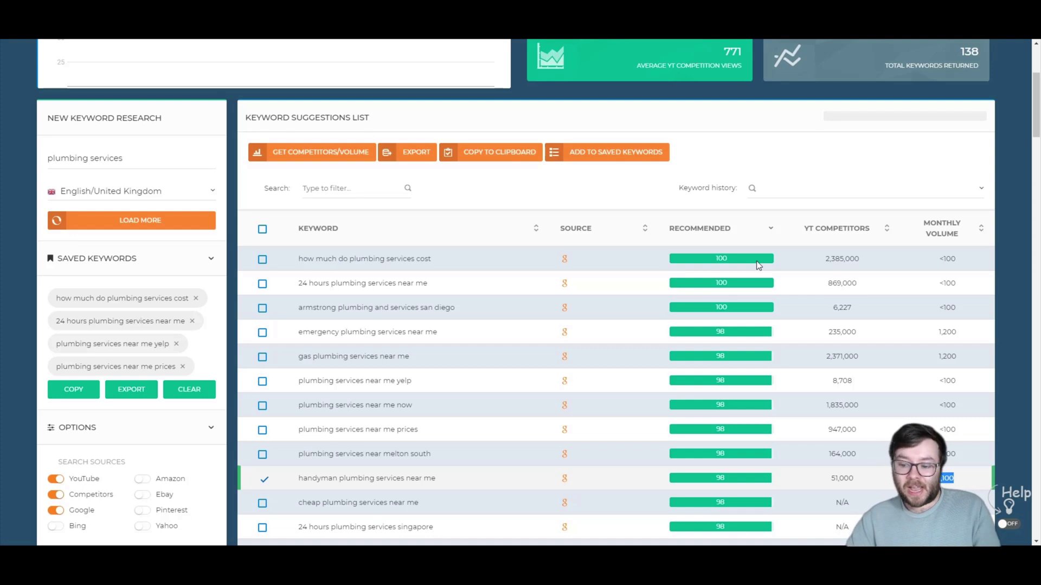
- Tick plumbing_services_palm_springs_california in the suggestions and zoom the browser out
scroll(756, 262, down, 2)
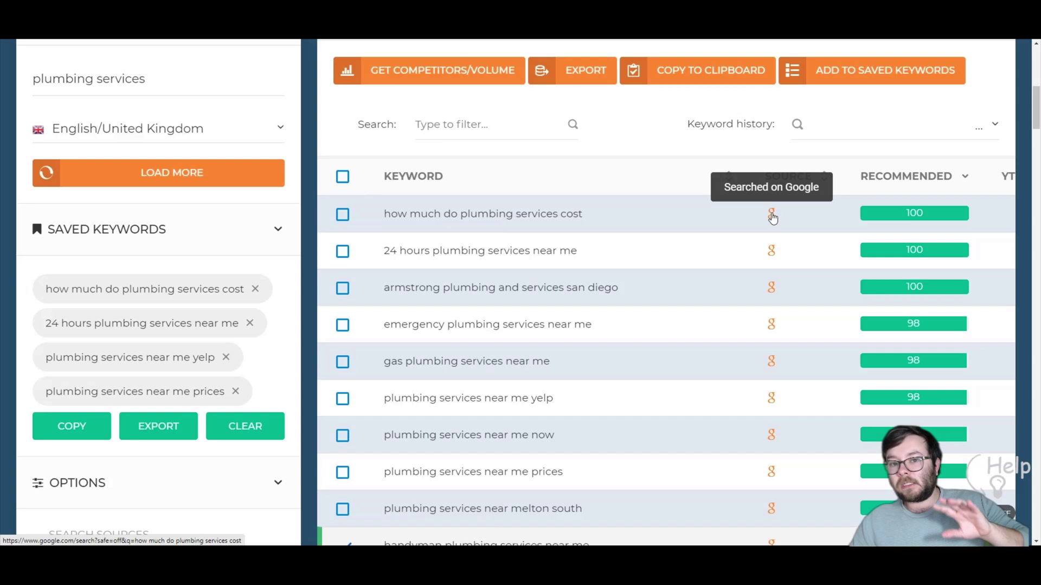
scroll(771, 215, down, 6)
scroll(777, 245, down, 10)
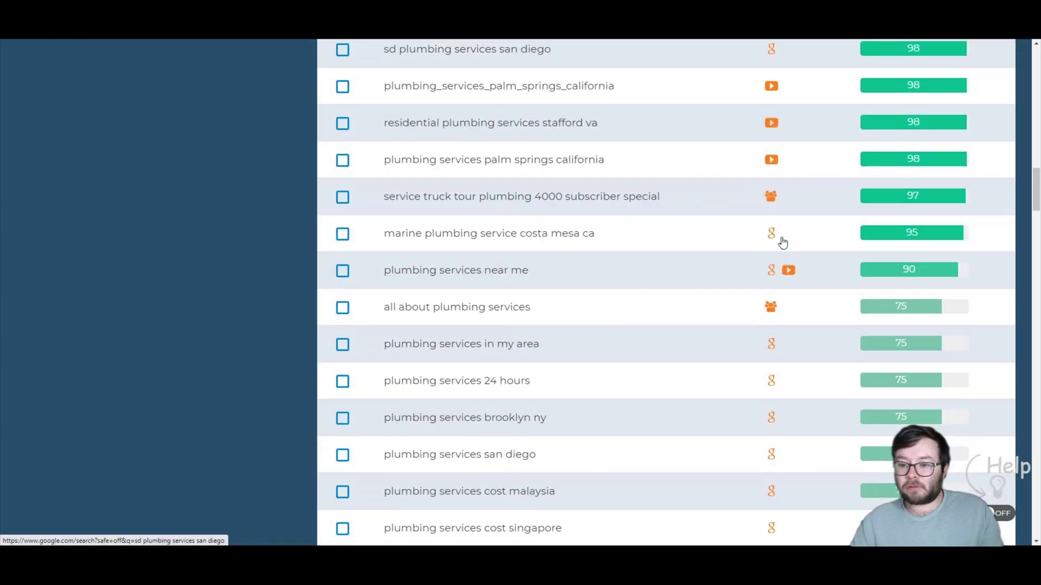
scroll(777, 246, up, 3)
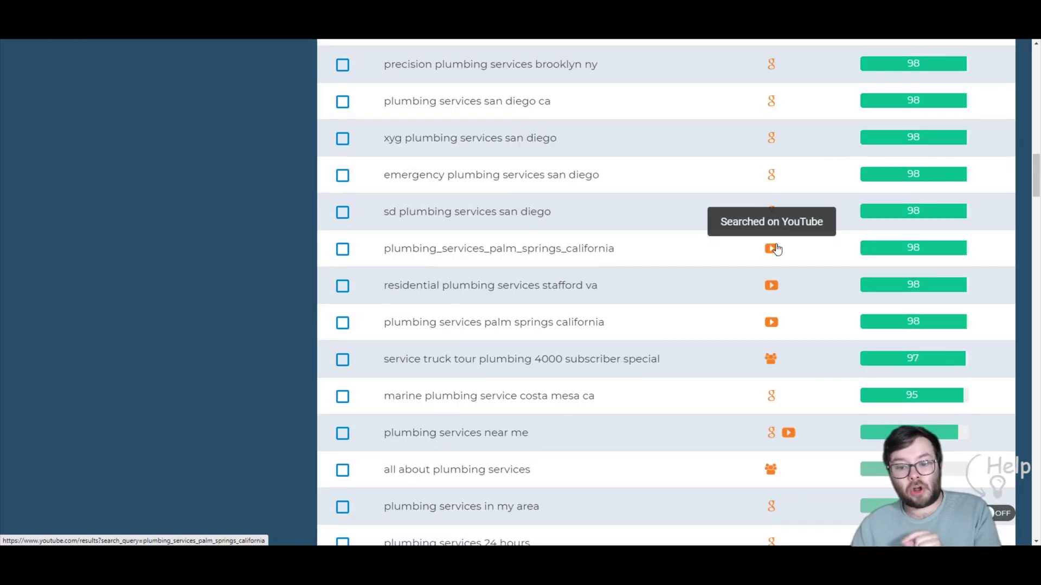
double_click(551, 254)
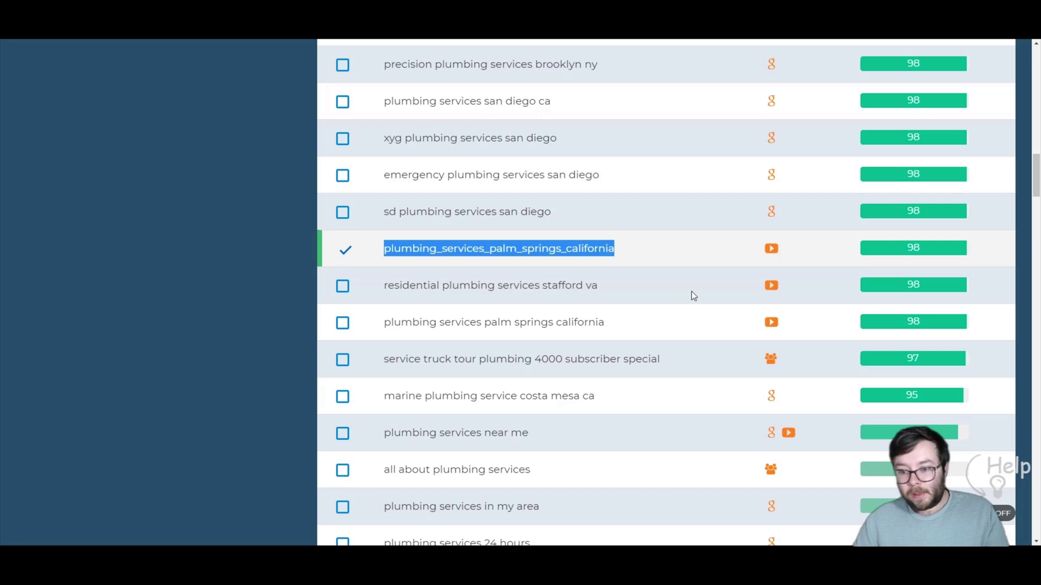
key(ctrl+minus)
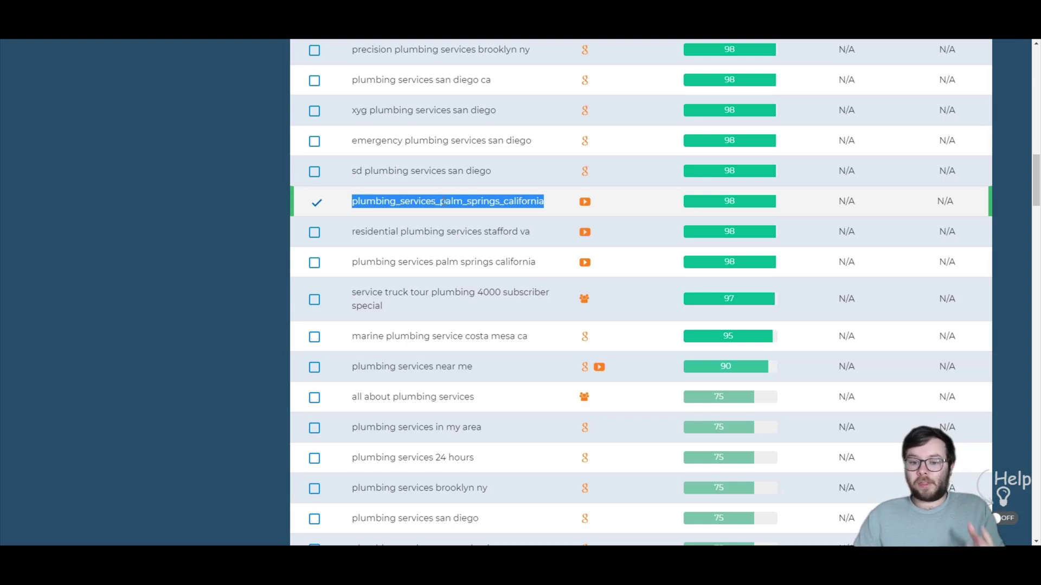
scroll(538, 284, down, 2)
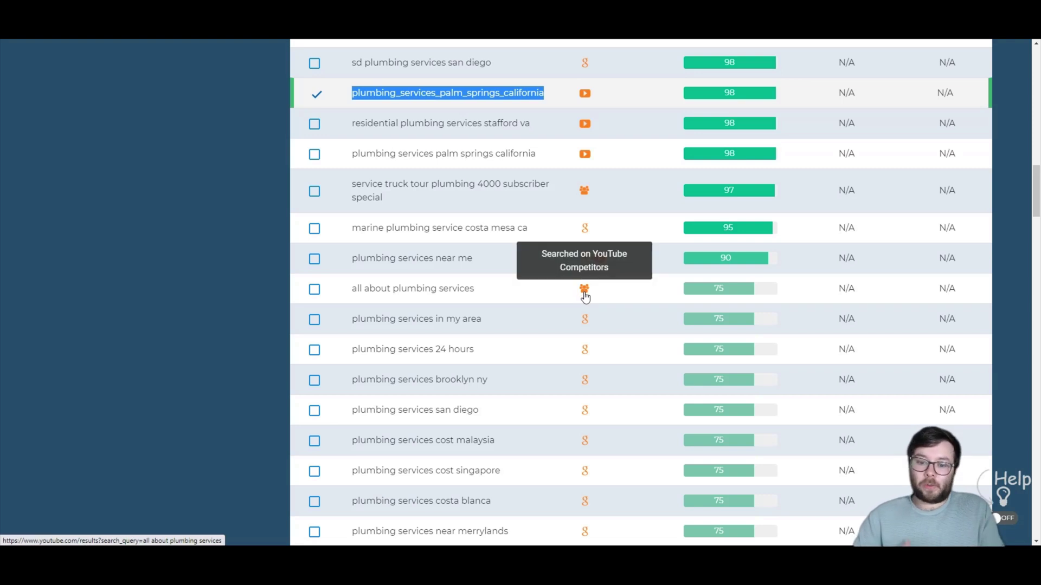
scroll(596, 301, down, 8)
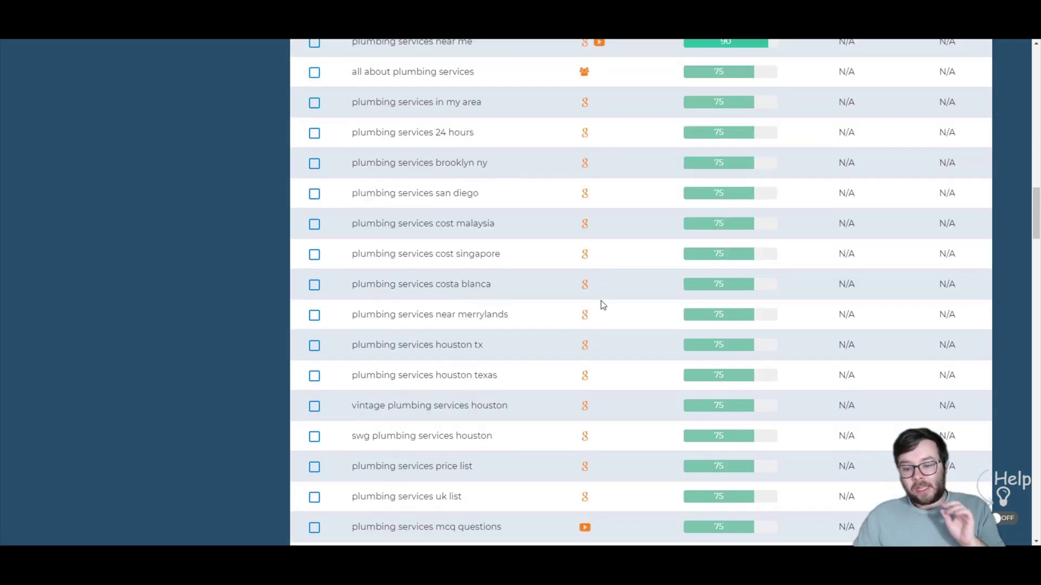
scroll(608, 304, down, 2)
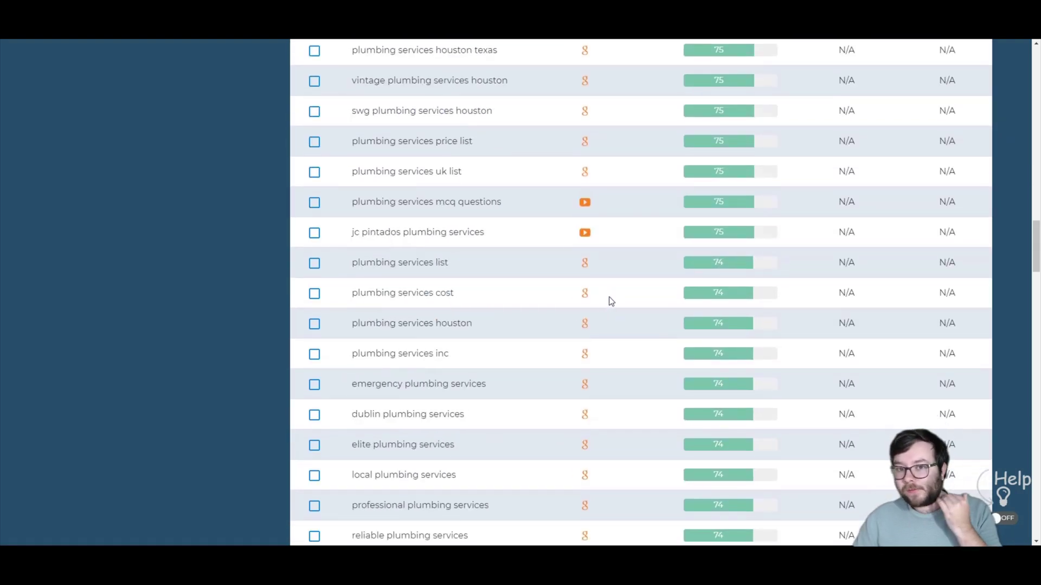
scroll(626, 314, down, 3)
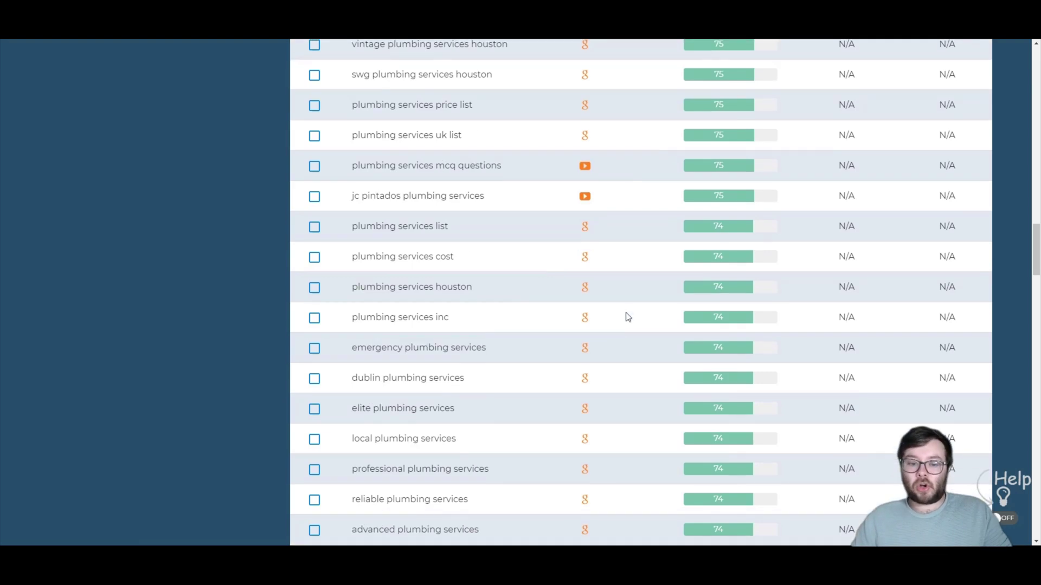
scroll(635, 328, up, 2)
scroll(642, 330, down, 5)
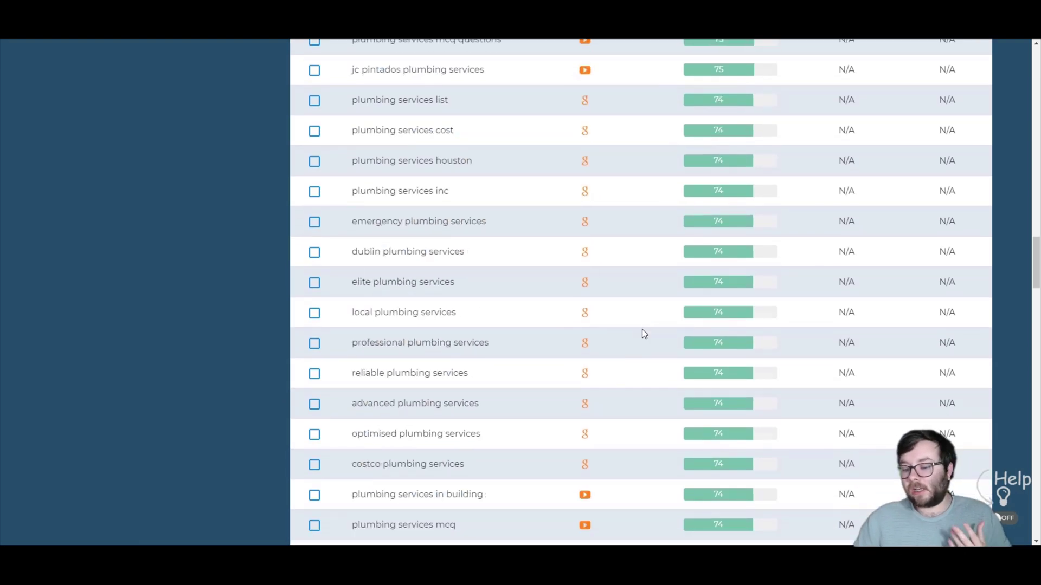
scroll(596, 353, up, 3)
scroll(569, 367, up, 2)
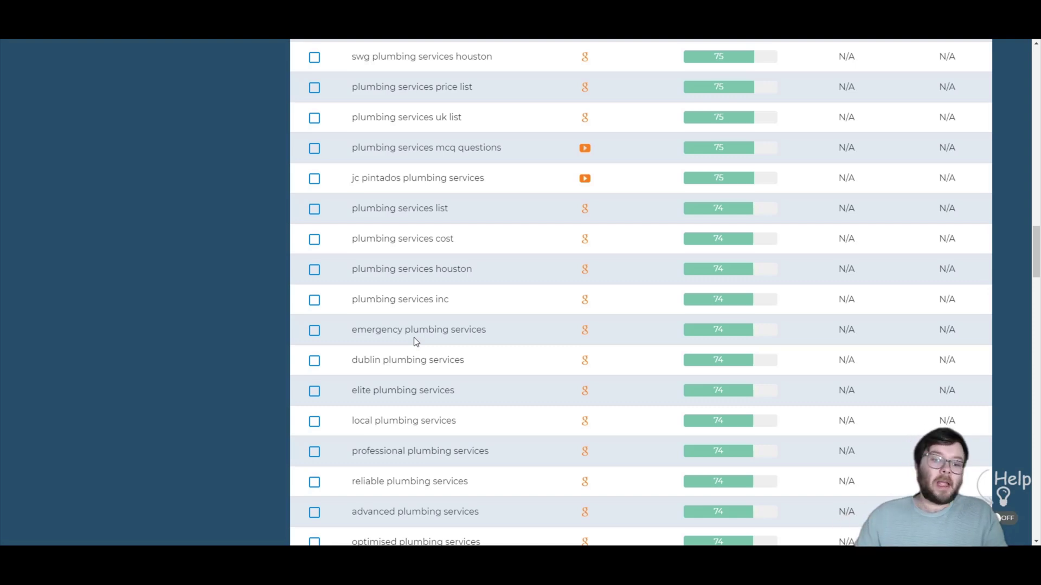
- Tick 'jc pintados plumbing services' in the suggestions list and scroll back to the top
drag(351, 179, 470, 179)
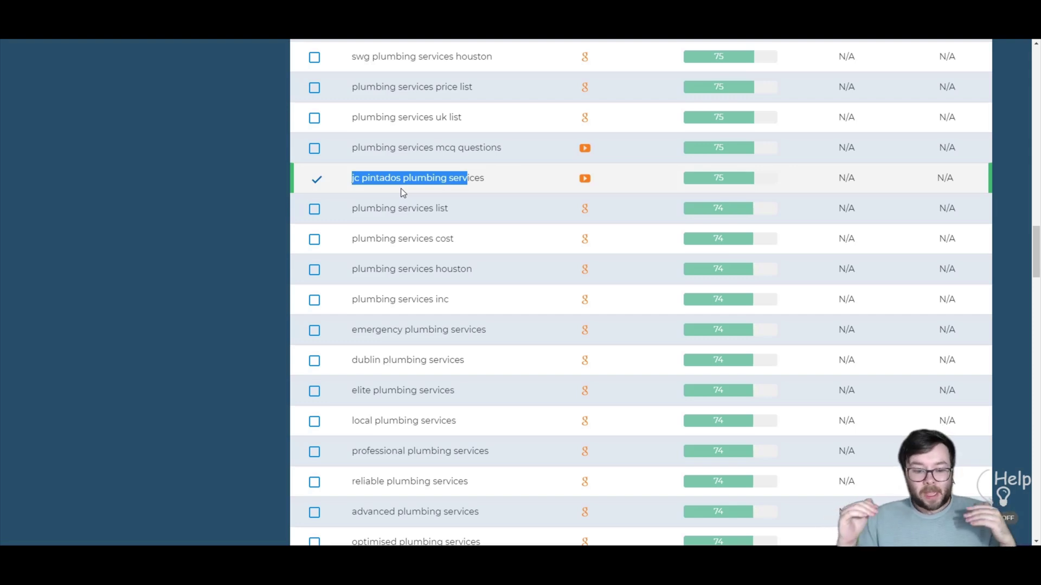
scroll(401, 188, down, 2)
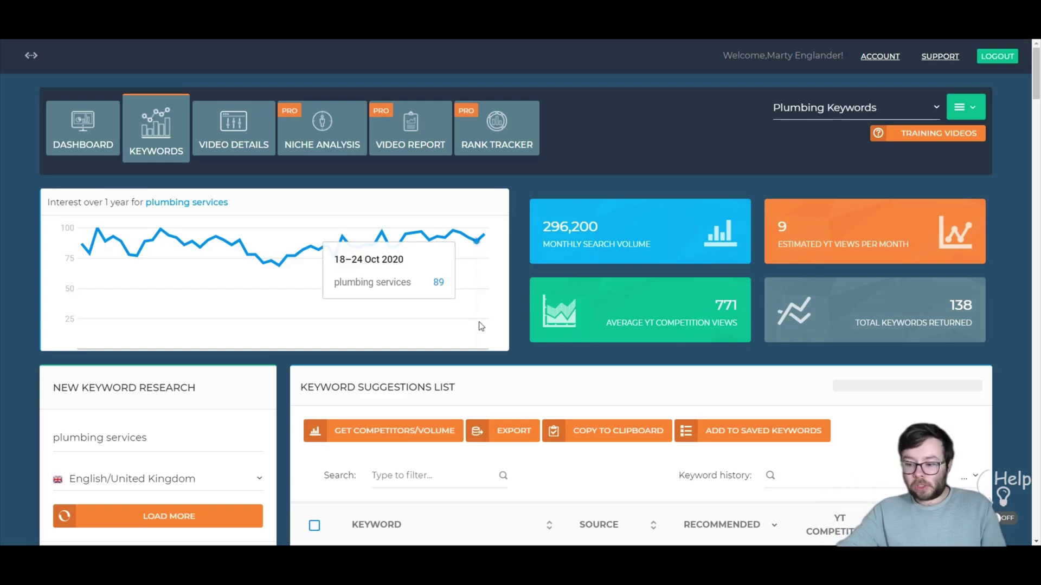
- Open the 'plumbing services' video details, select the description's first line, and review tags and suggested titles
click(215, 125)
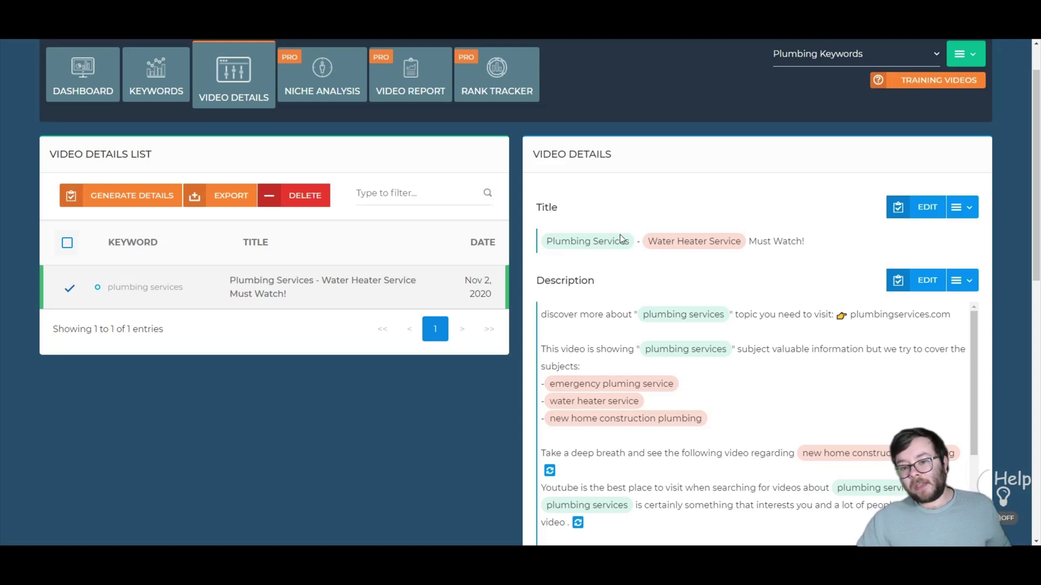
scroll(667, 260, down, 2)
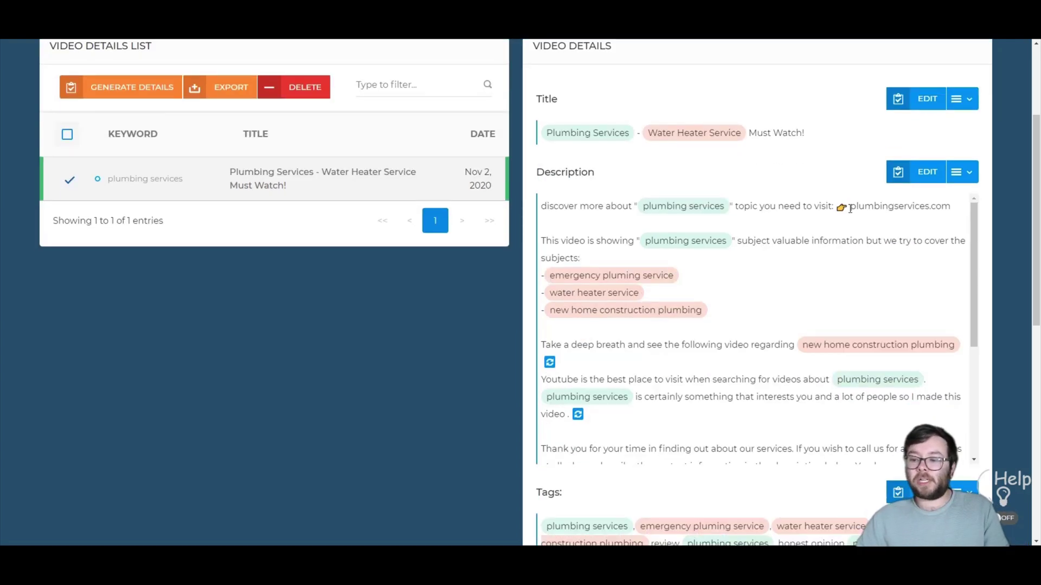
drag(850, 208, 921, 461)
triple_click(900, 208)
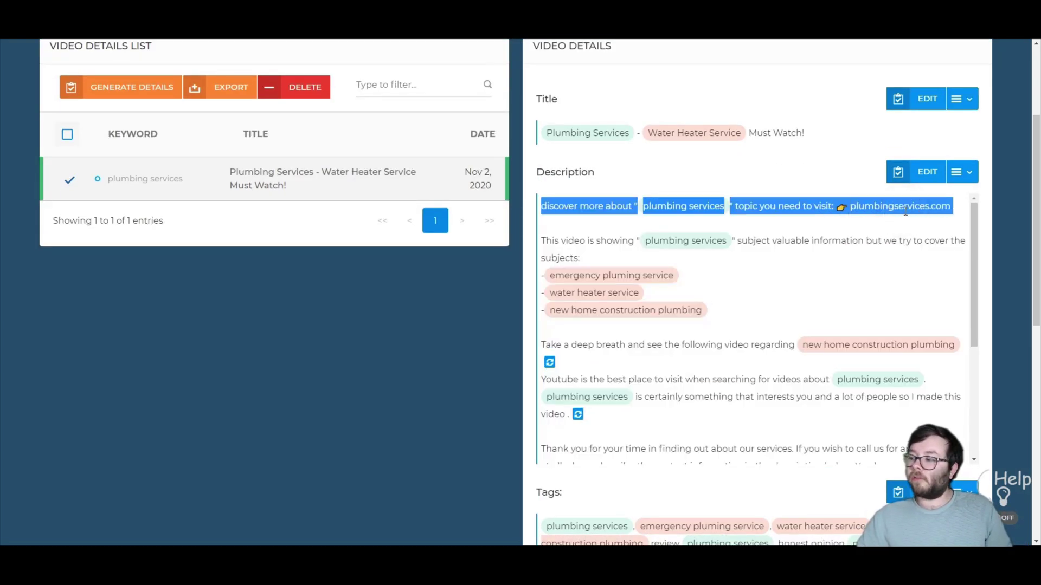
scroll(867, 217, down, 9)
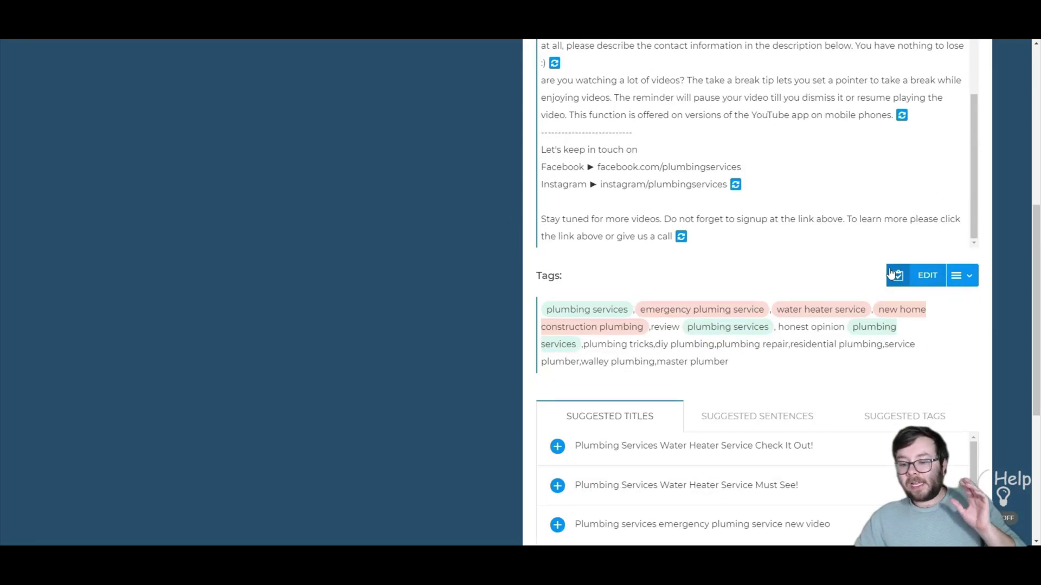
scroll(891, 271, down, 3)
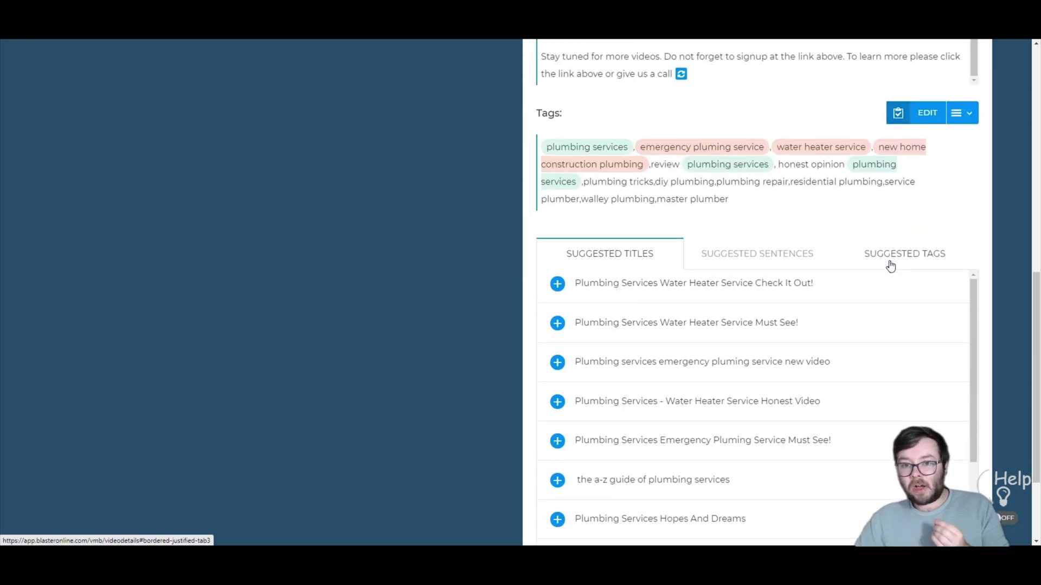